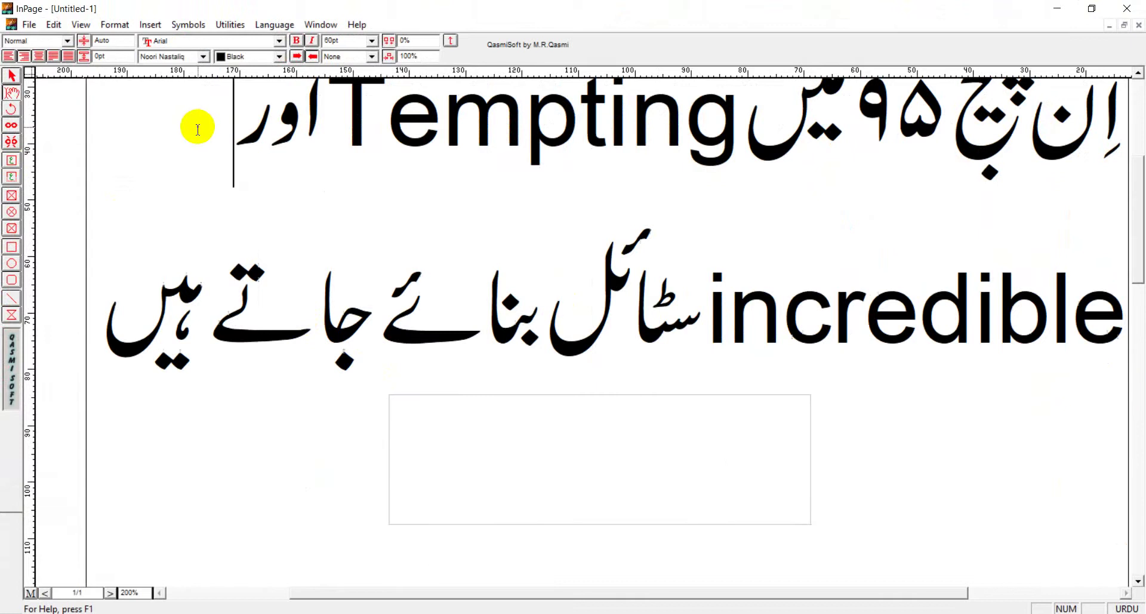
# - Widen the empty text box inside the dashed frame to about 82 mm
pyautogui.click(12, 76)
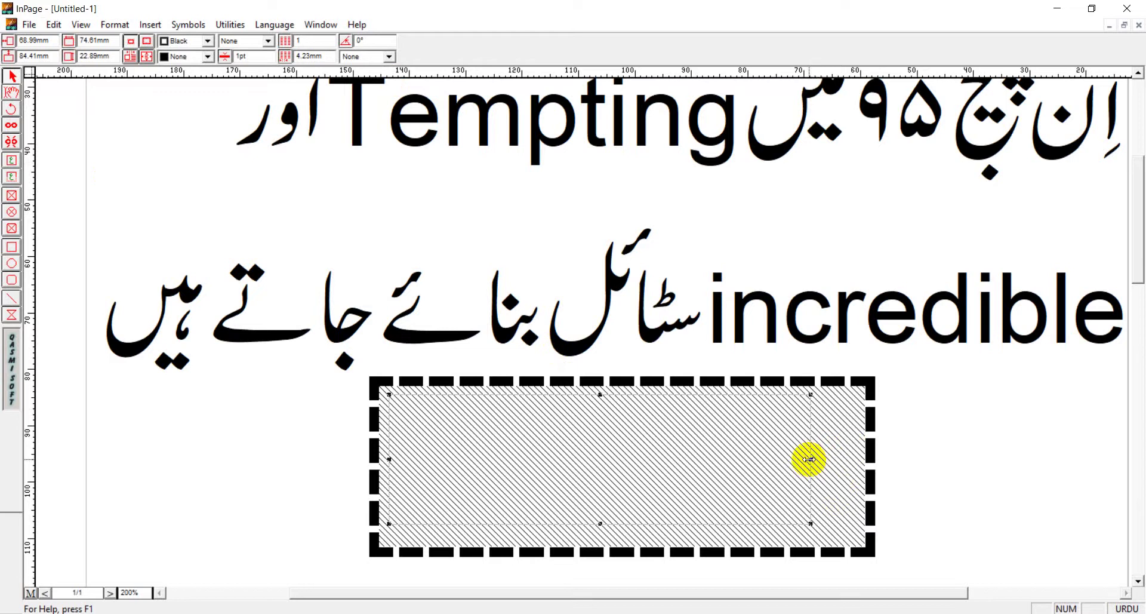
pyautogui.moveTo(811, 459); pyautogui.dragTo(852, 455)
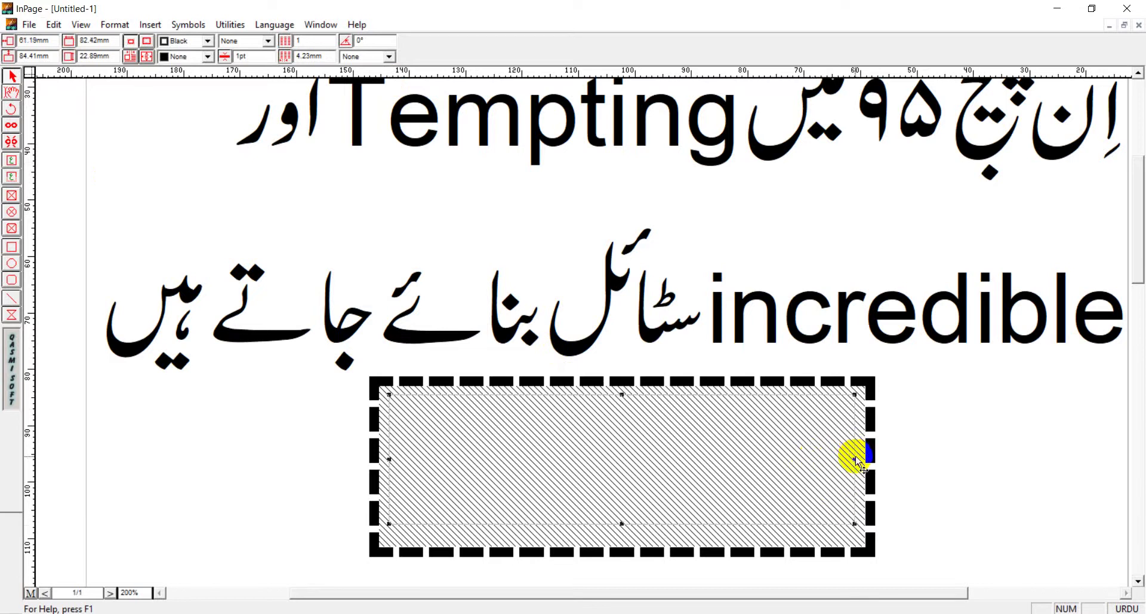
# - Enter the Urdu sentence "امتحان شروع ہونے والے ہیں" in the text box inside the dashed frame
pyautogui.click(12, 93)
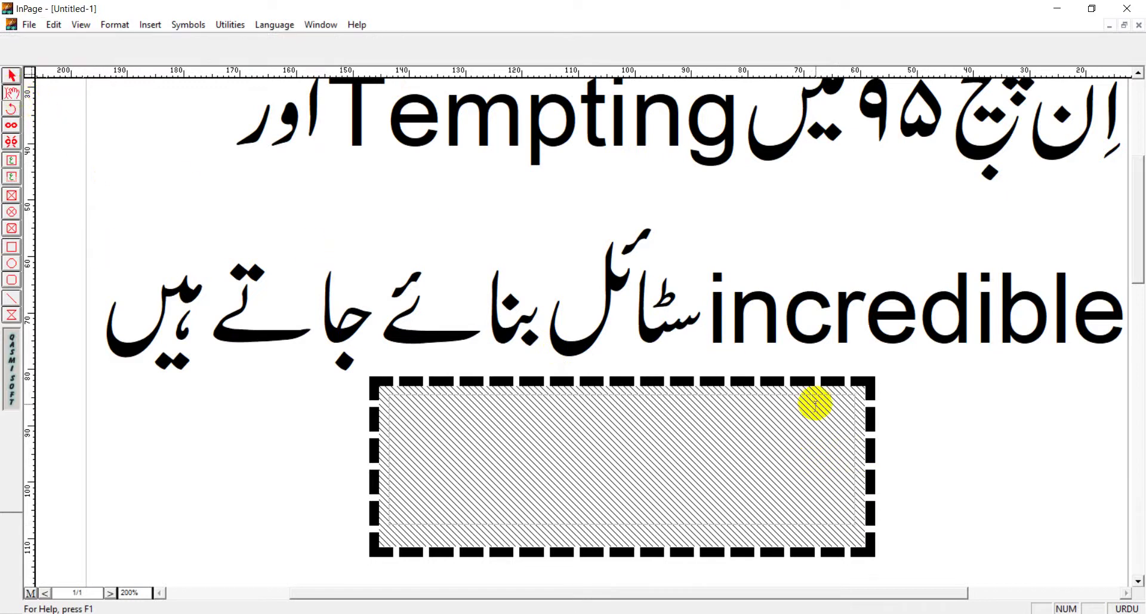
pyautogui.click(816, 421)
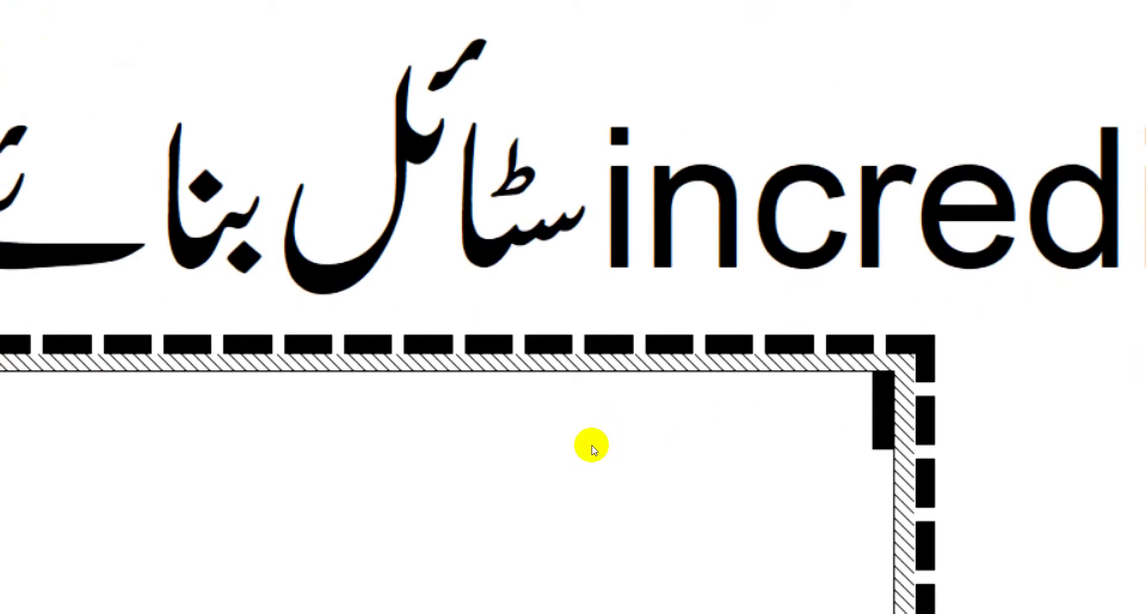
pyautogui.write('ی')
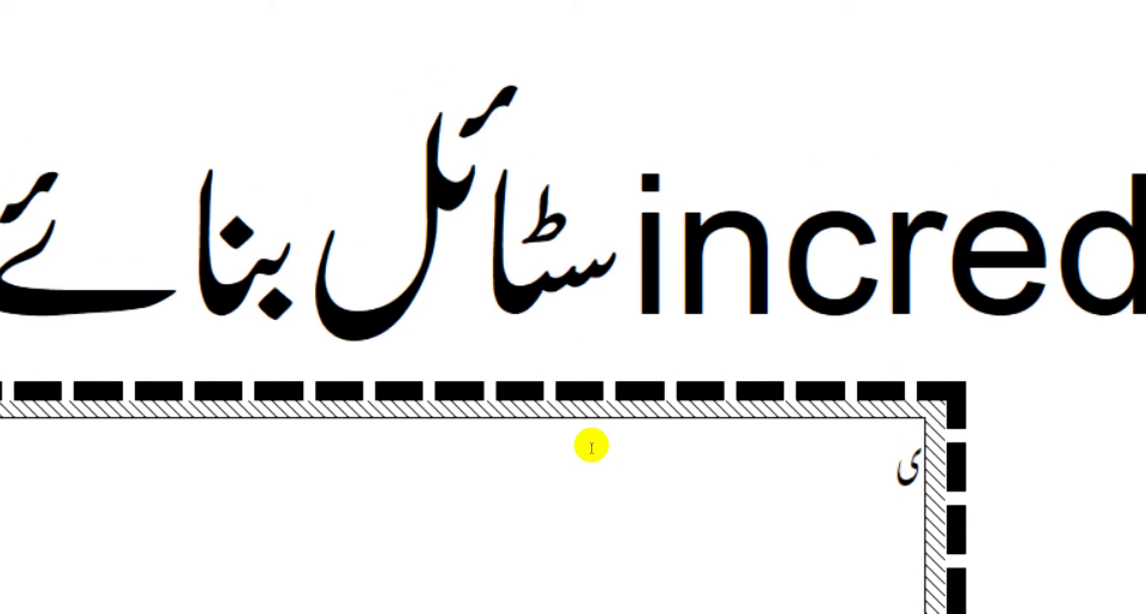
pyautogui.press('BackSpace')
pyautogui.write('ام')
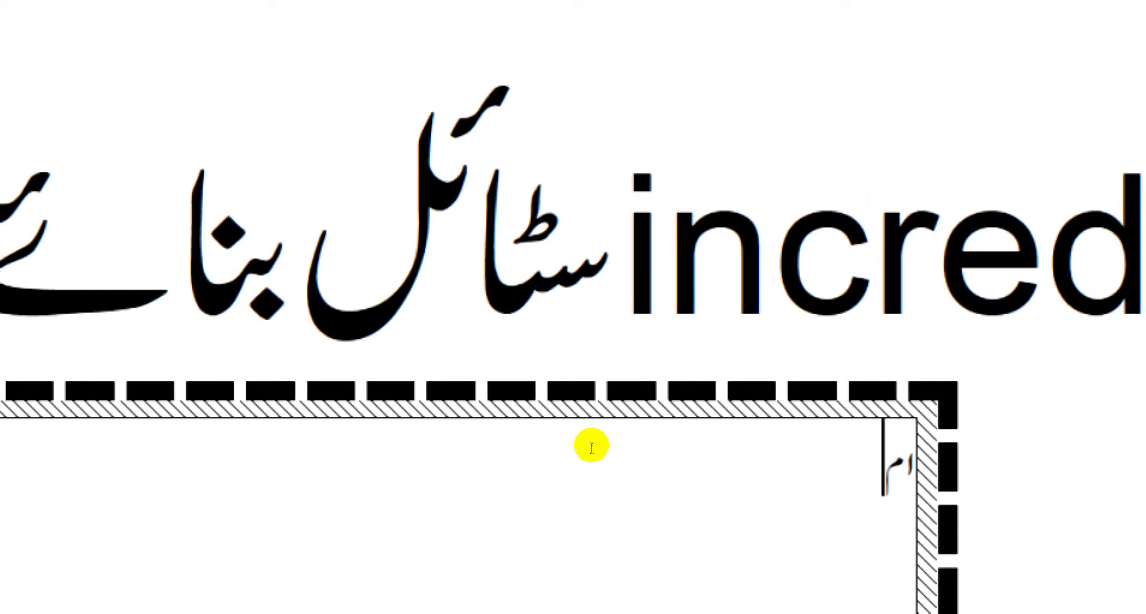
pyautogui.write('تح')
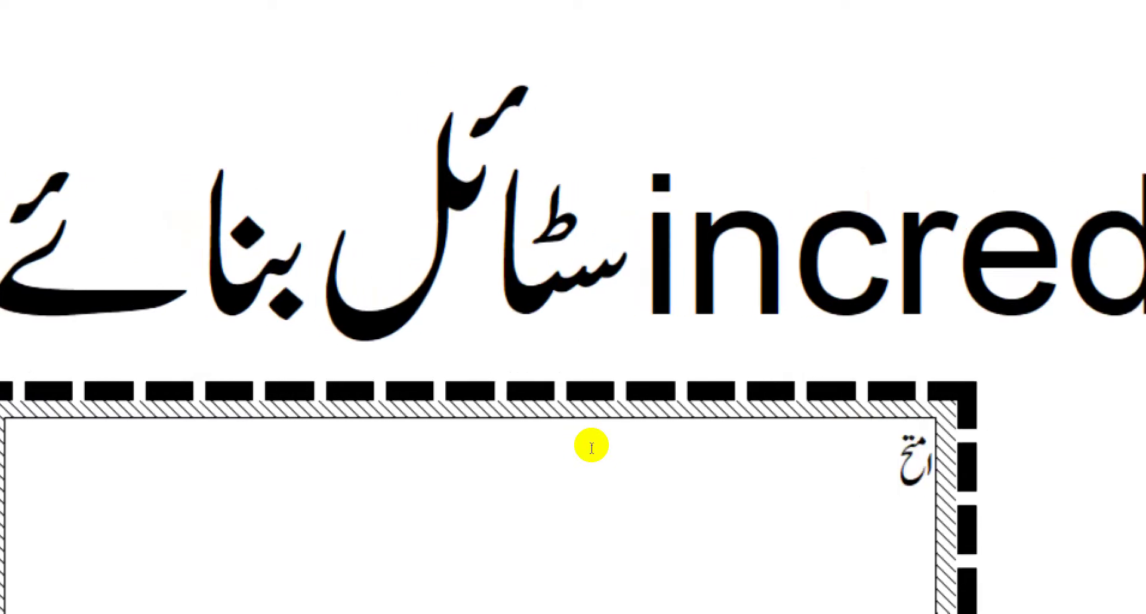
pyautogui.write('ان')
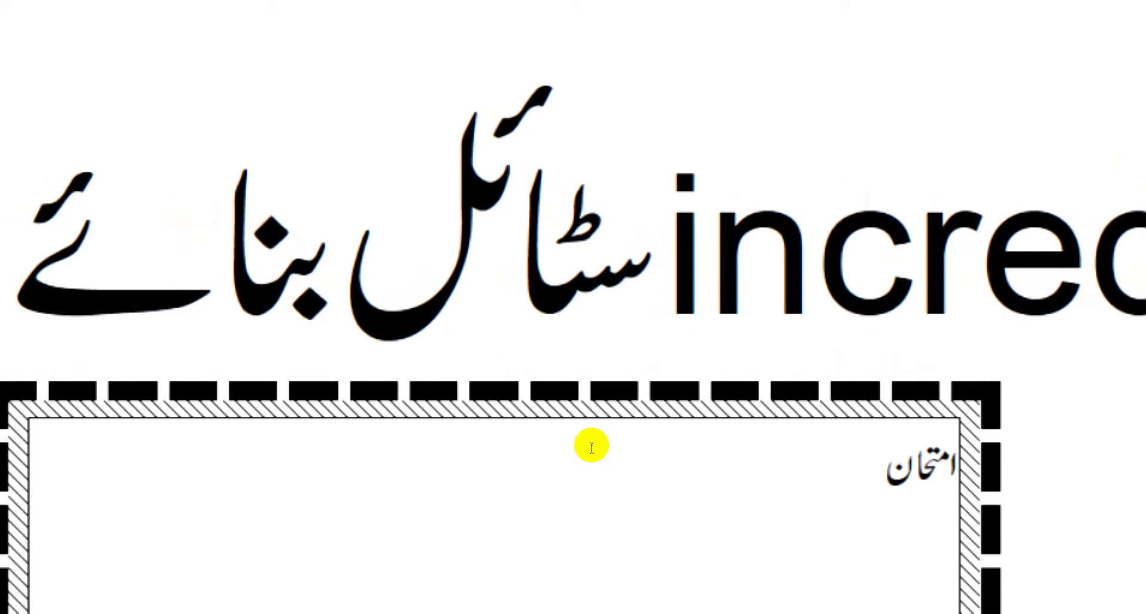
pyautogui.write(' ش')
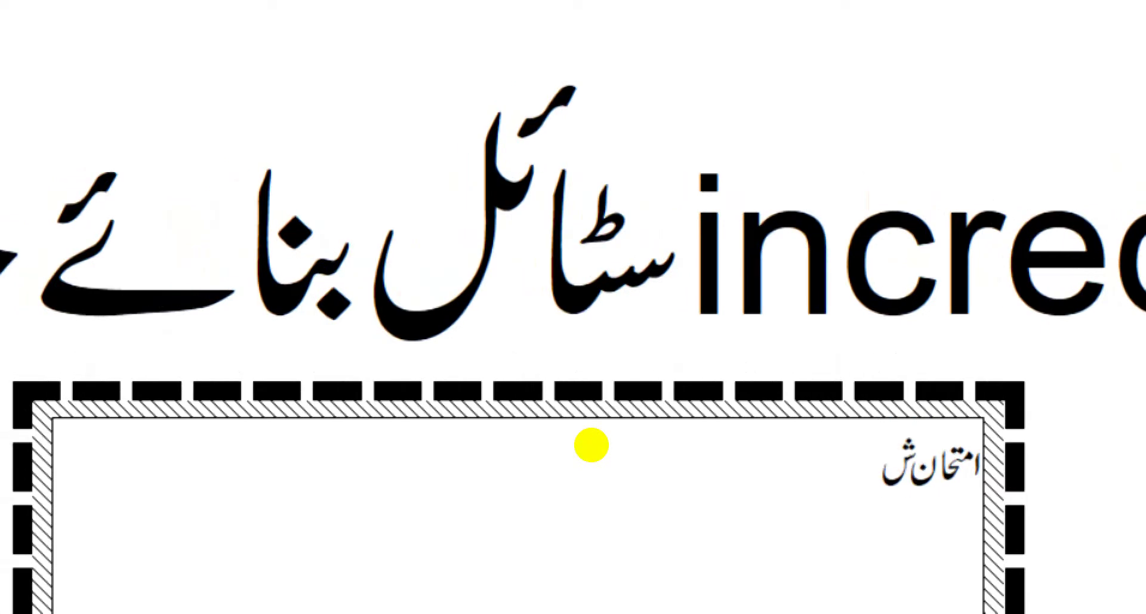
pyautogui.write('رو')
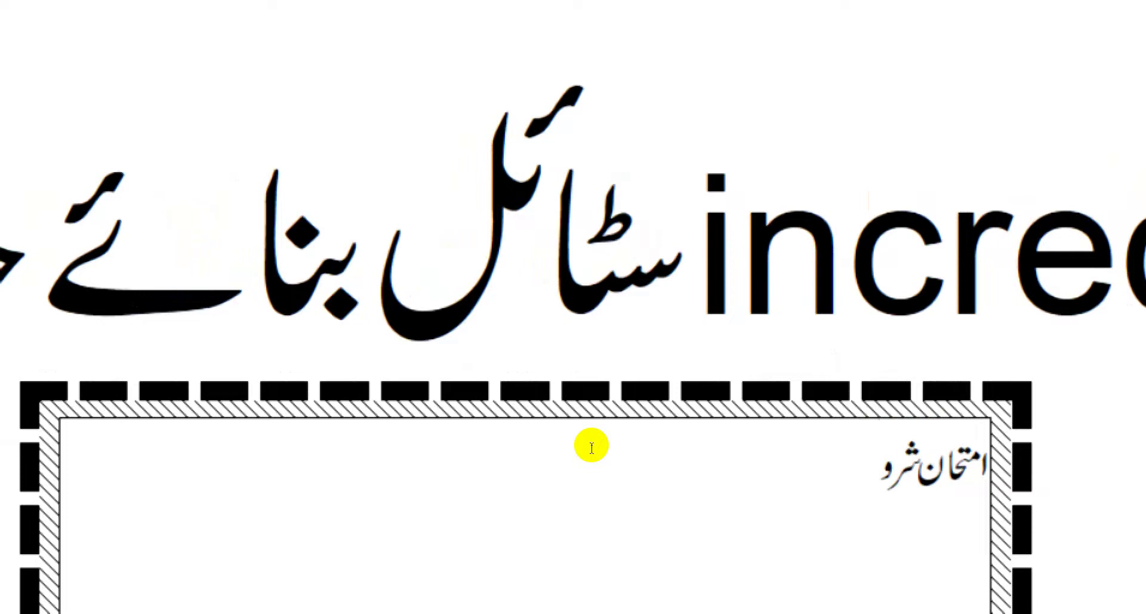
pyautogui.write('ع')
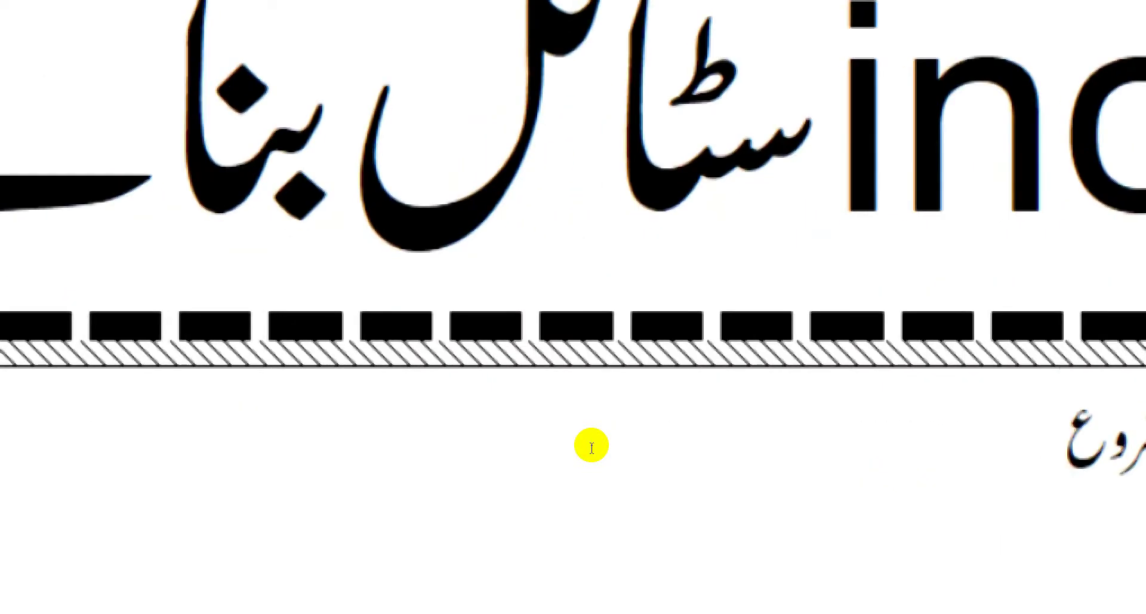
pyautogui.write(' ہ')
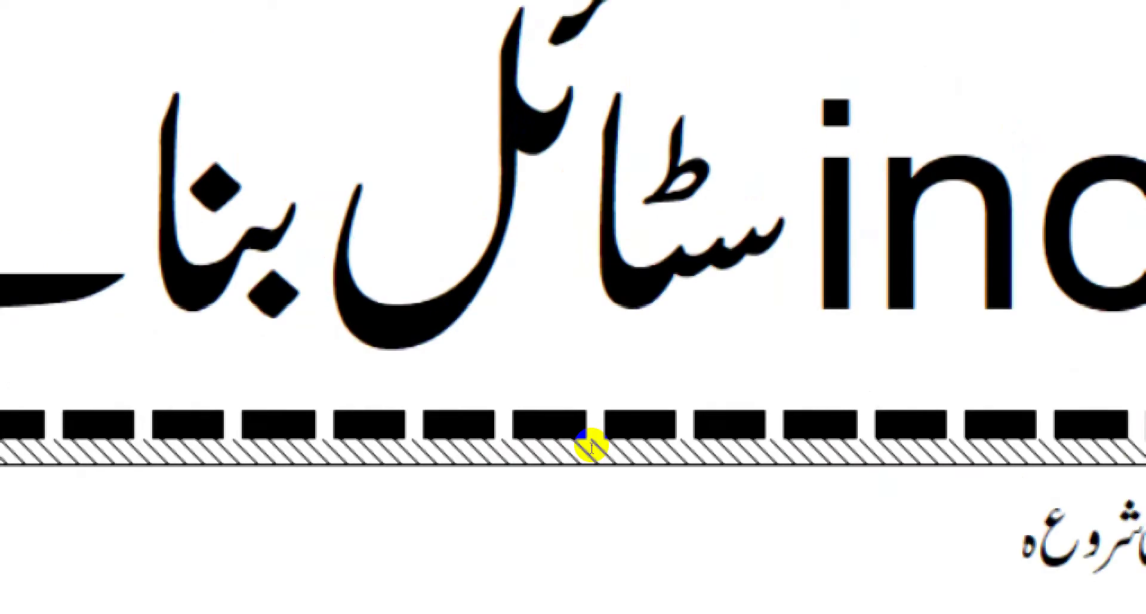
pyautogui.write('ونے')
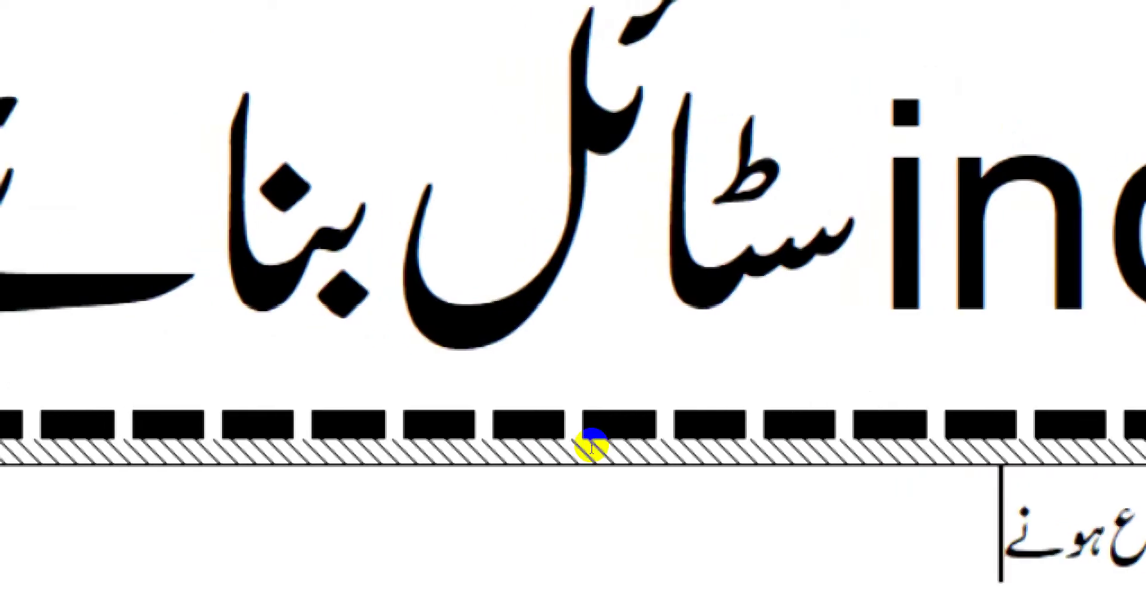
pyautogui.write(' والے')
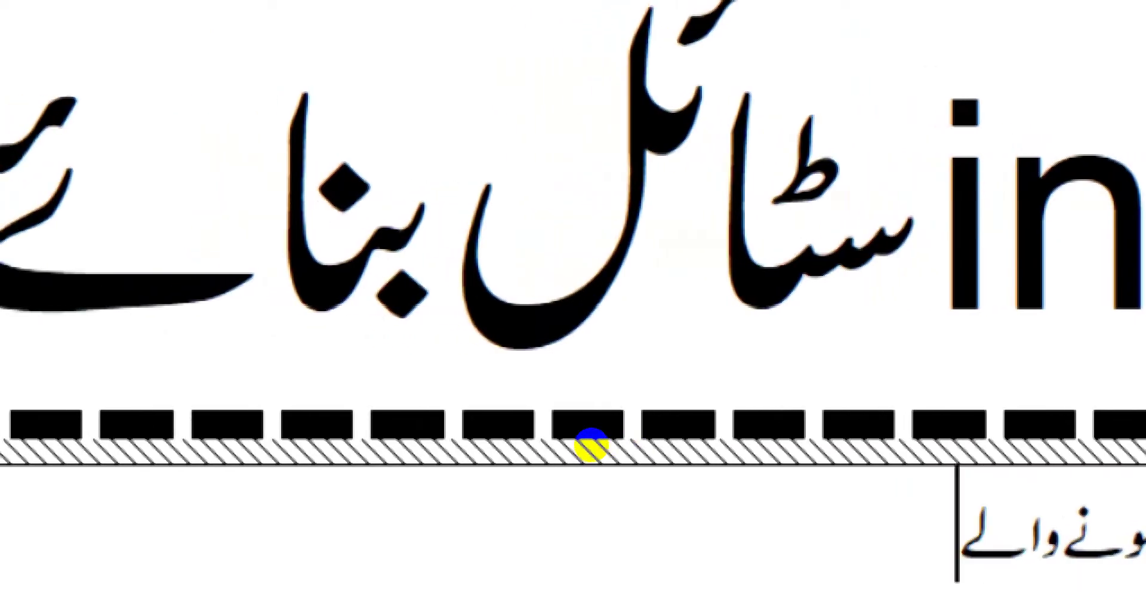
pyautogui.write(' ہے')
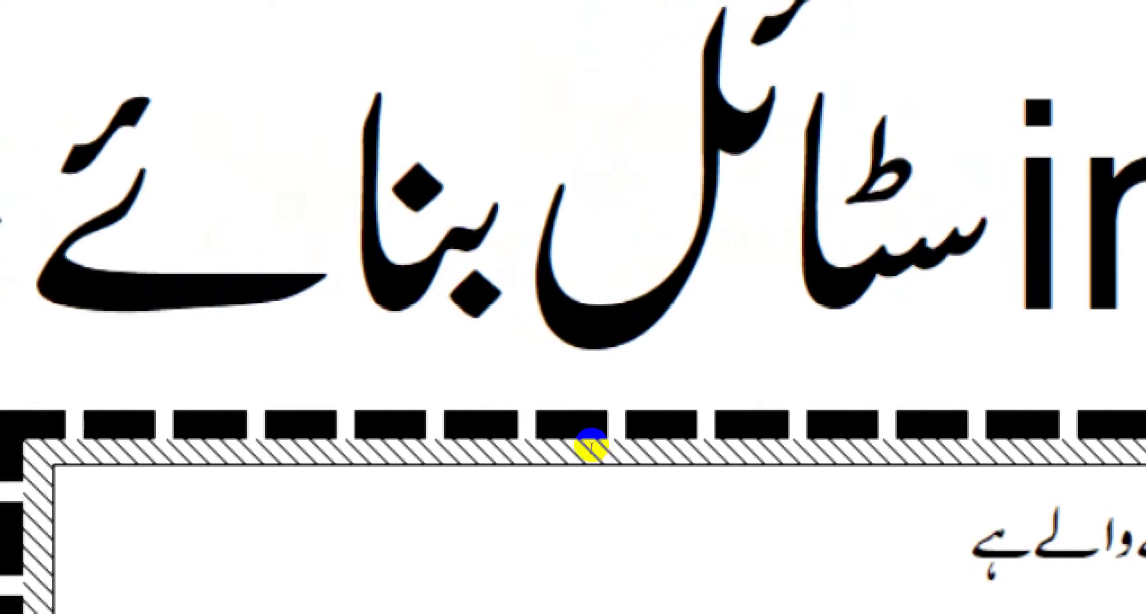
pyautogui.press('BackSpace')
pyautogui.write('یں')
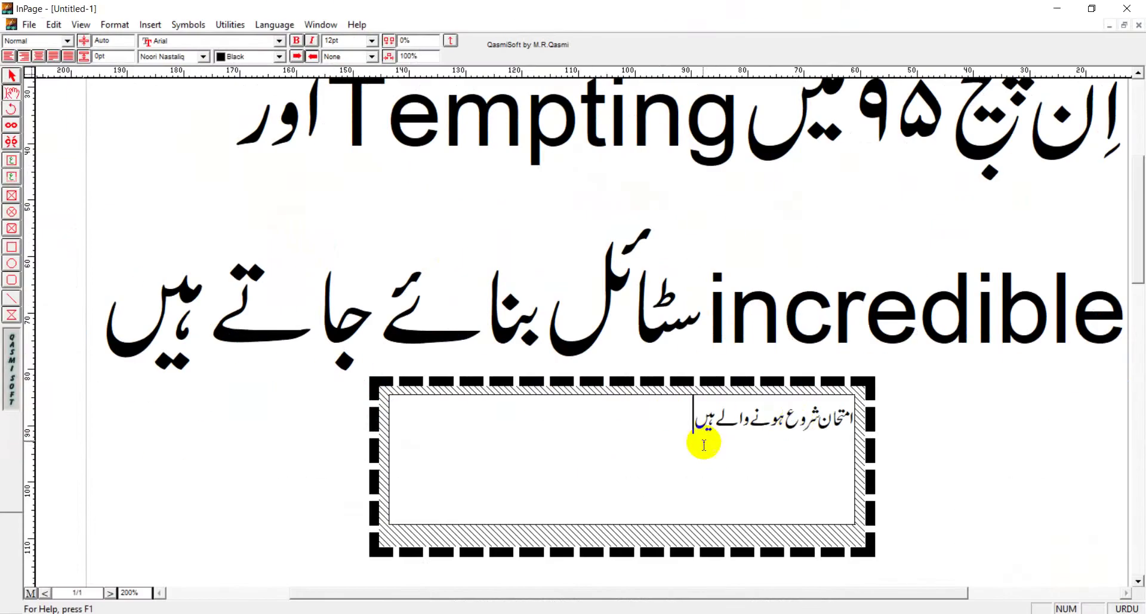
# - Set the sentence in the dashed frame to 30 pt and centre-align it
pyautogui.doubleClick(877, 575)
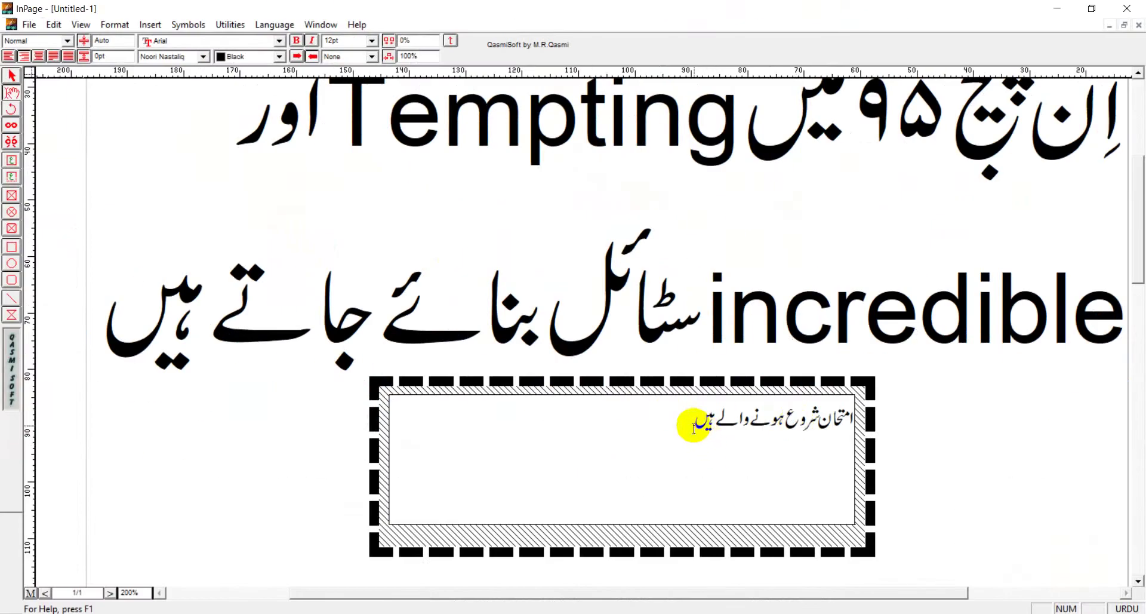
pyautogui.moveTo(693, 426); pyautogui.dragTo(875, 401)
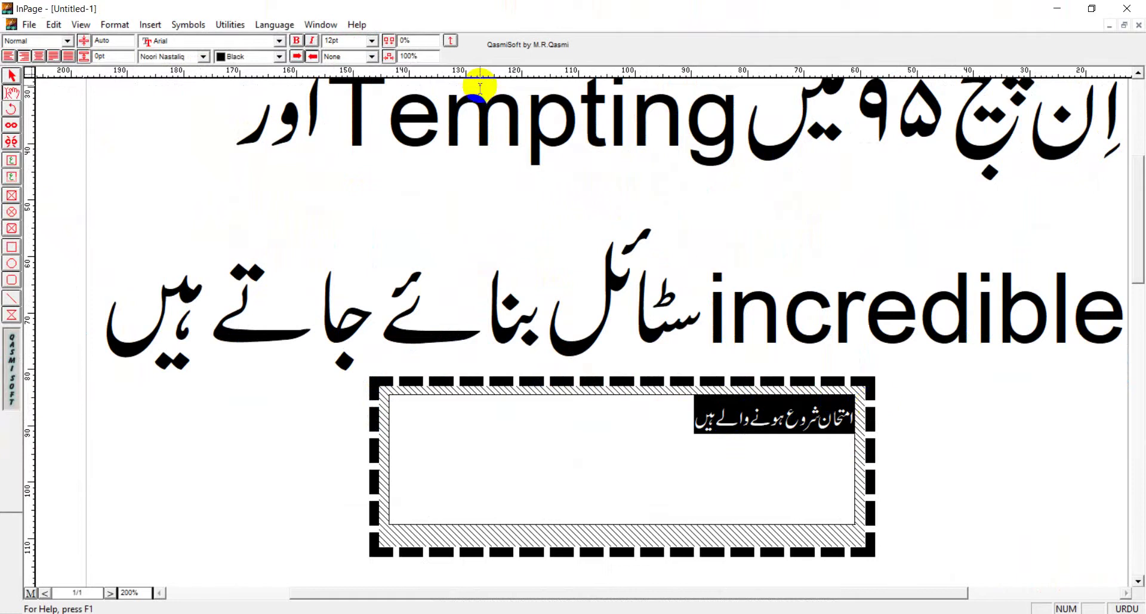
pyautogui.click(371, 40)
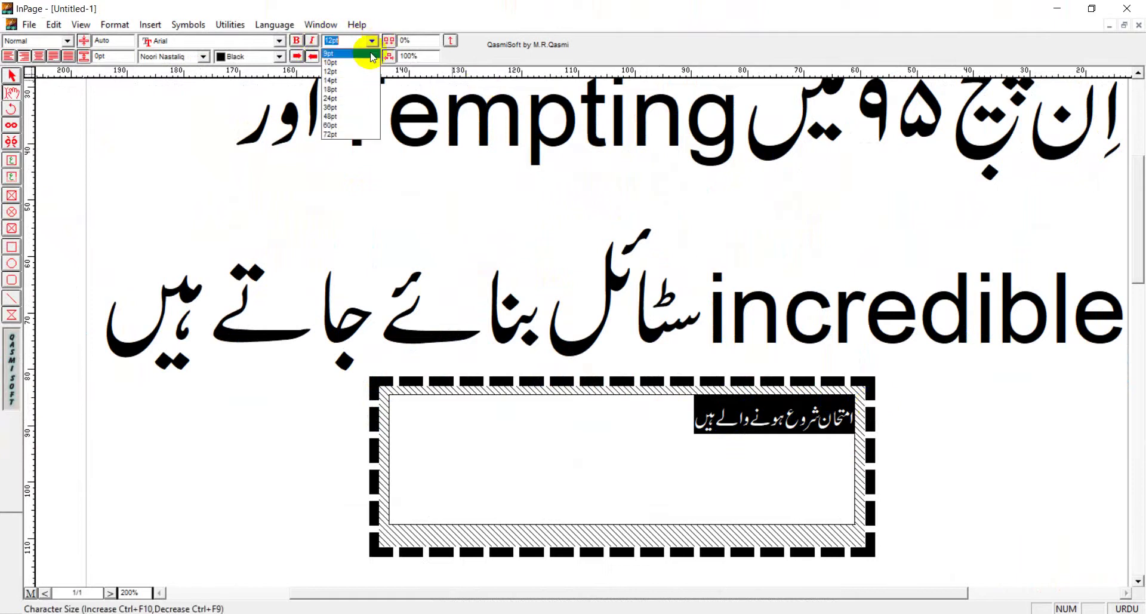
pyautogui.click(344, 108)
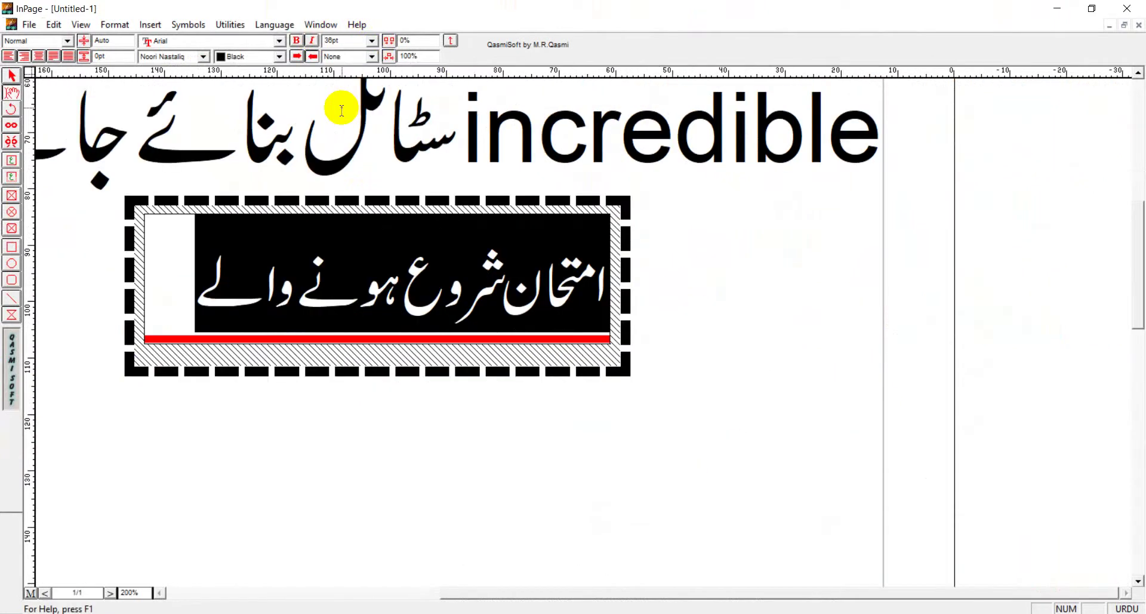
pyautogui.click(373, 41)
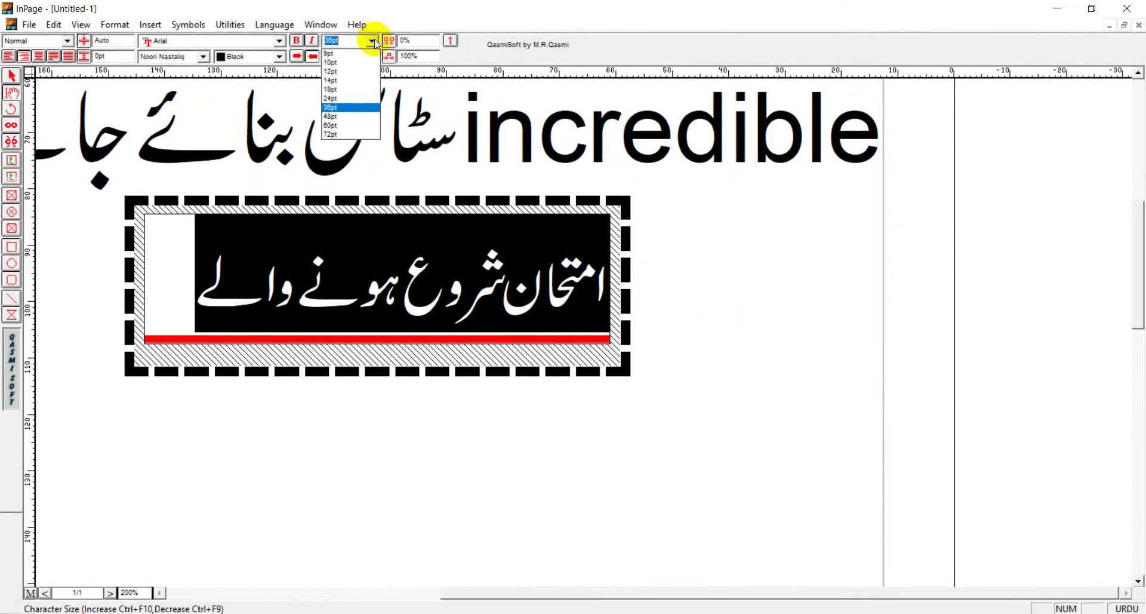
pyautogui.click(330, 40)
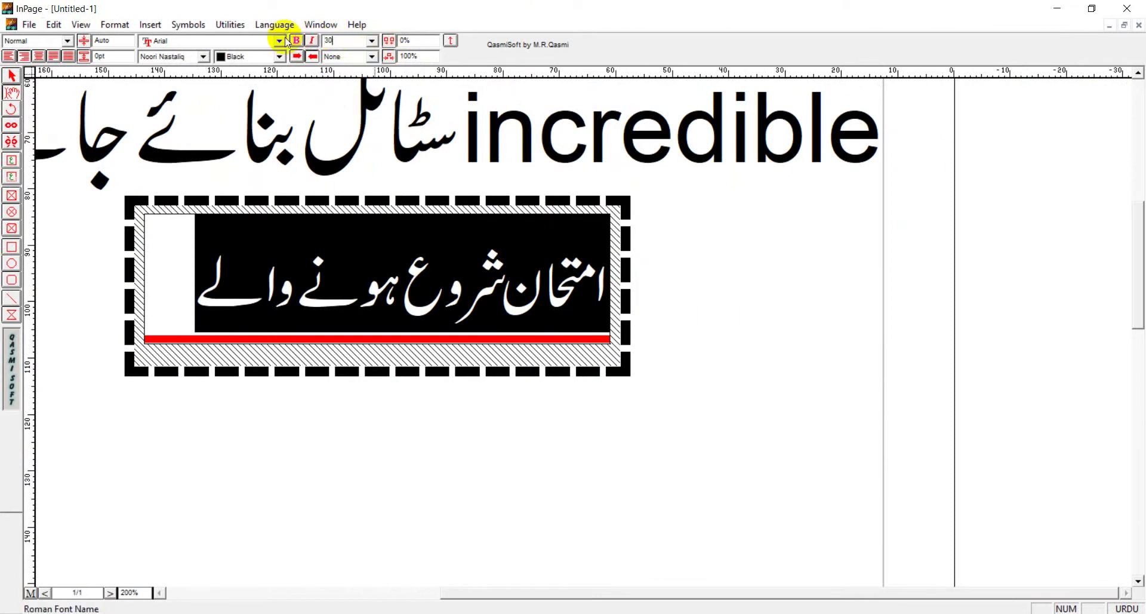
pyautogui.write('30')
pyautogui.press('Return')
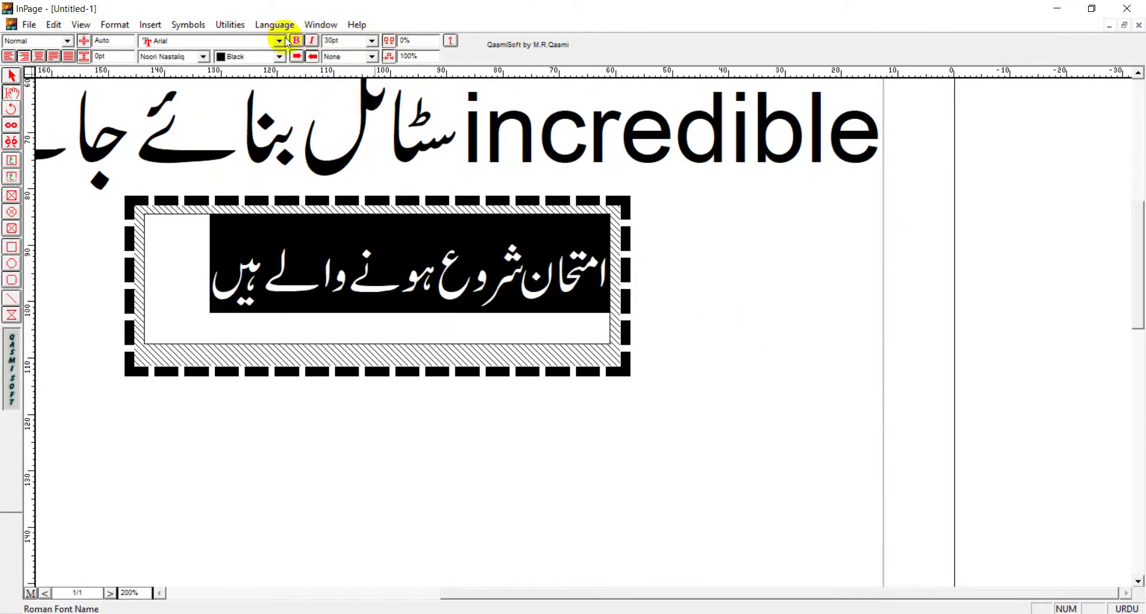
pyautogui.click(39, 55)
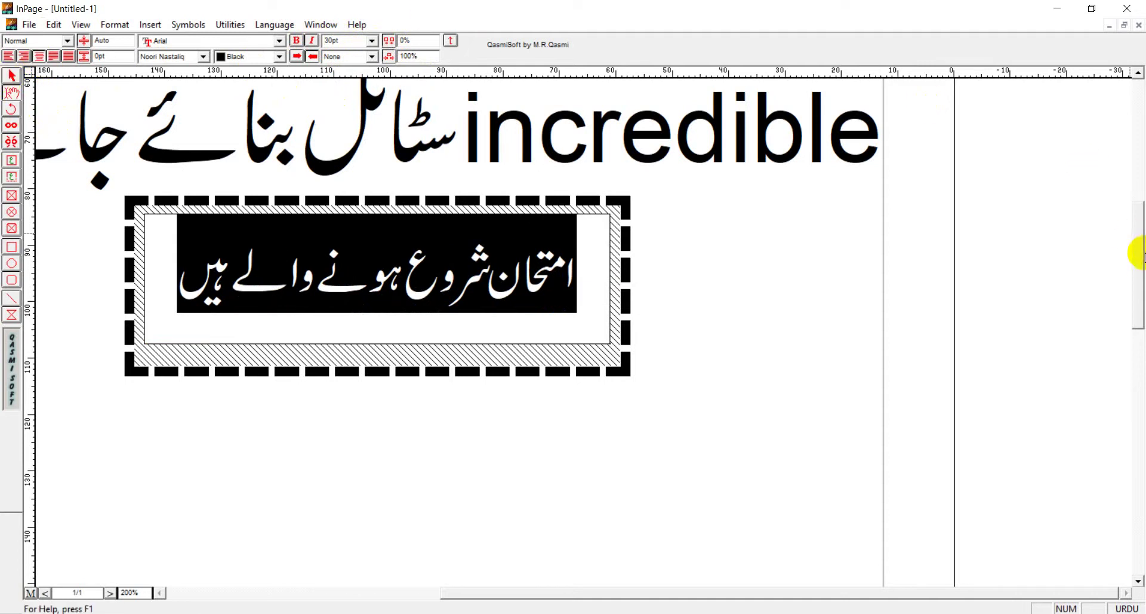
# - Draw an ellipse about 92 mm wide and 42 mm high over the middle of the "Tempting" text line
pyautogui.moveTo(1138, 216); pyautogui.dragTo(1139, 151)
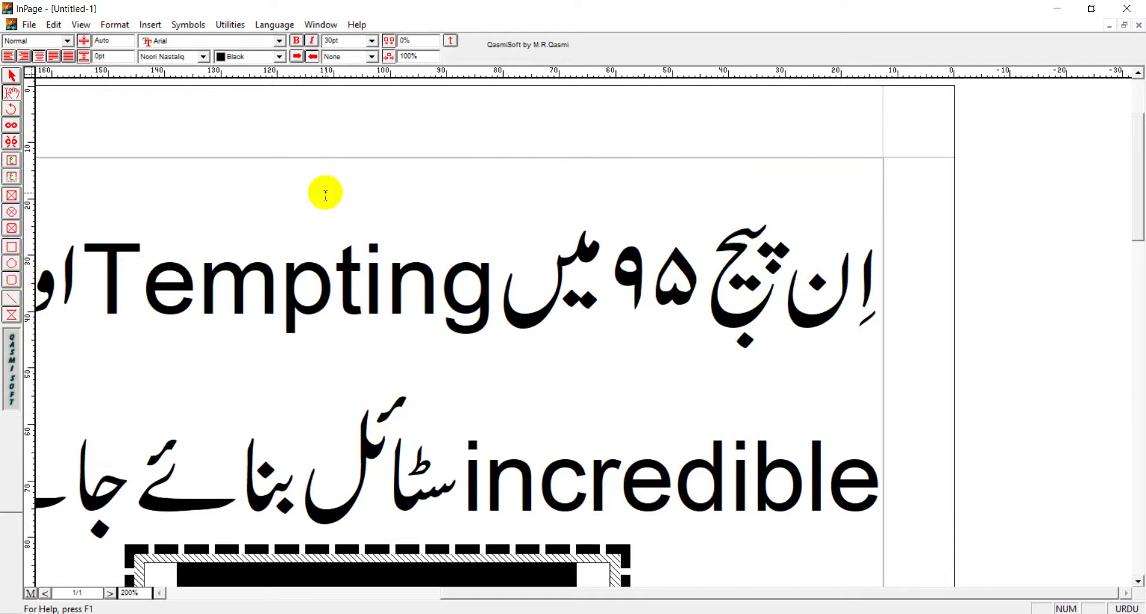
pyautogui.click(12, 263)
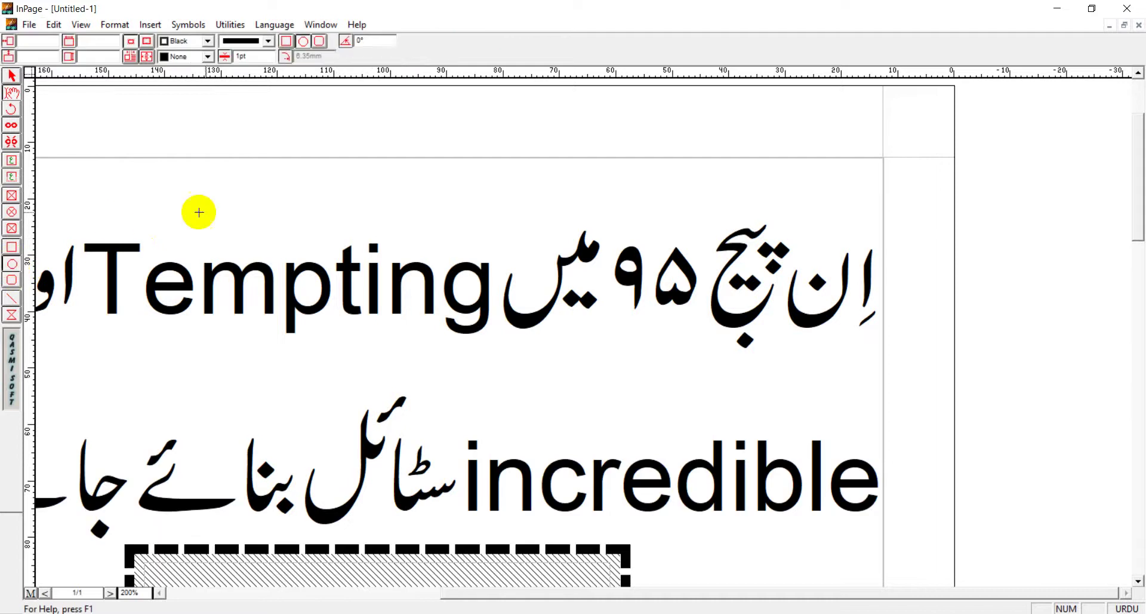
pyautogui.moveTo(202, 179)
pyautogui.mouseDown()
pyautogui.moveTo(600, 313)
pyautogui.moveTo(665, 352)
pyautogui.moveTo(720, 416)
pyautogui.mouseUp()
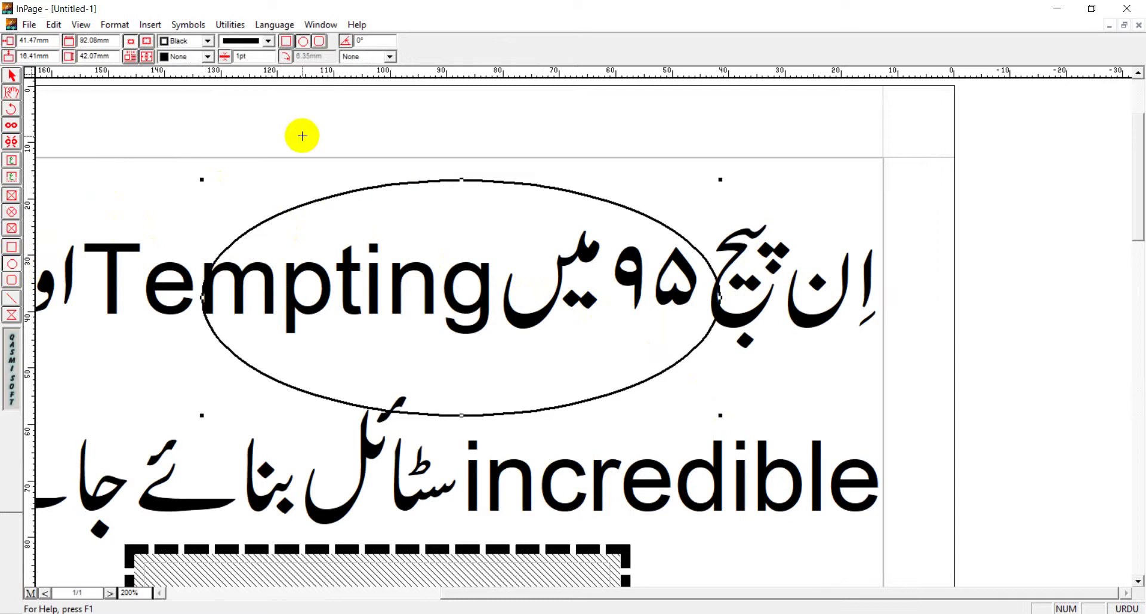
pyautogui.click(12, 76)
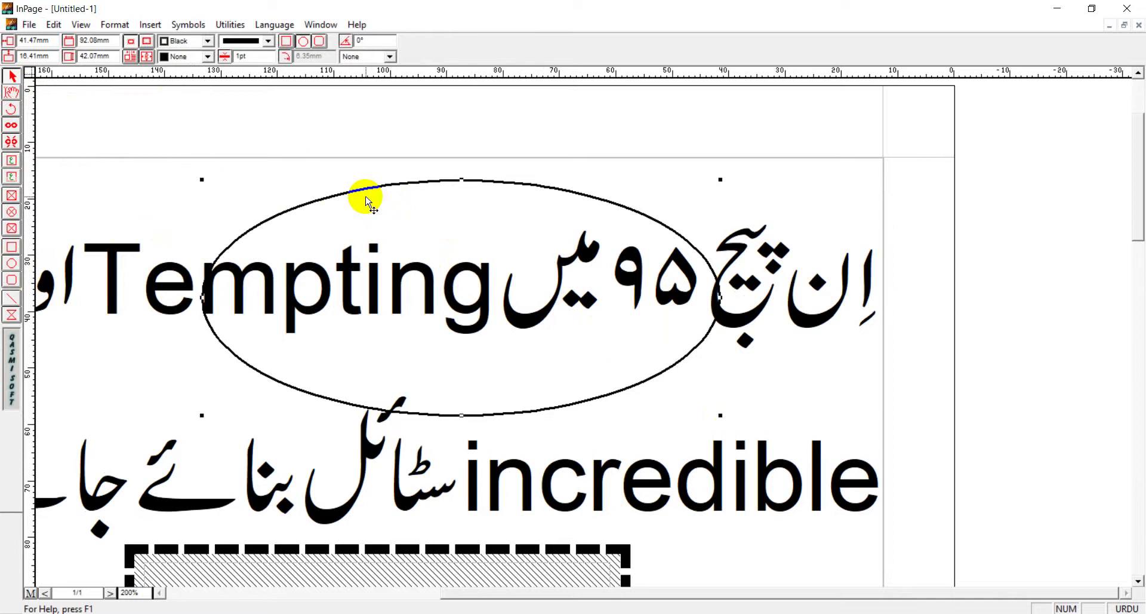
pyautogui.click(114, 25)
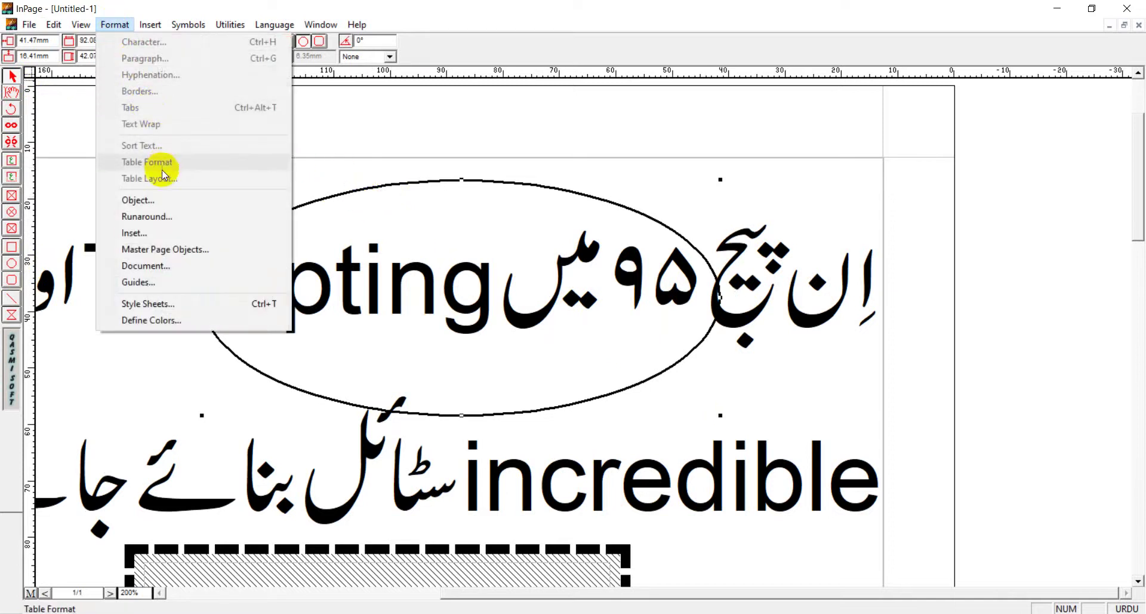
pyautogui.click(164, 215)
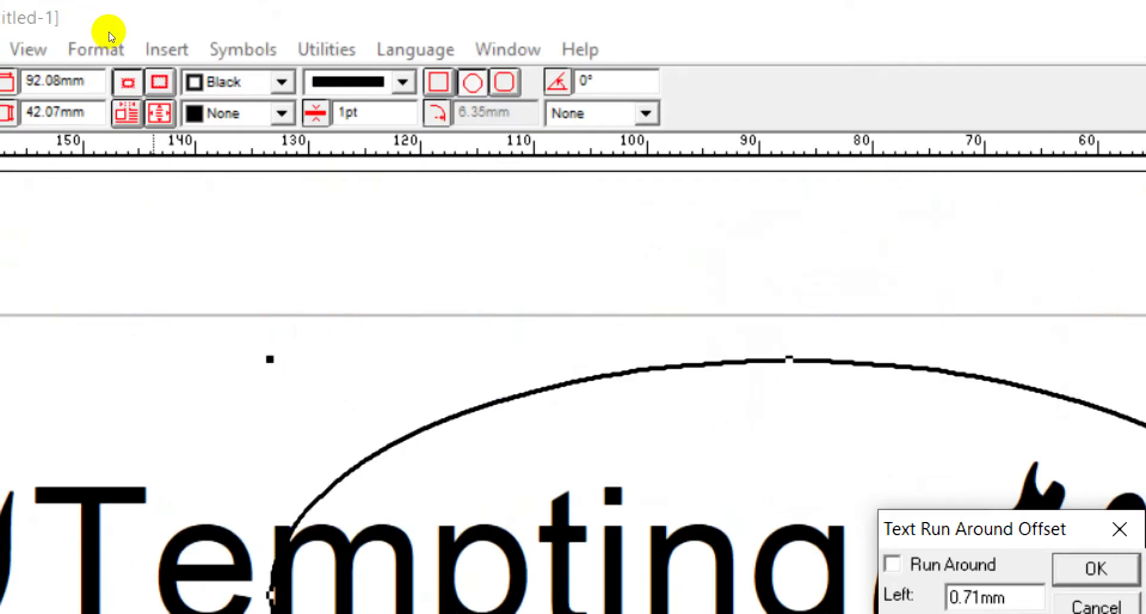
pyautogui.click(113, 27)
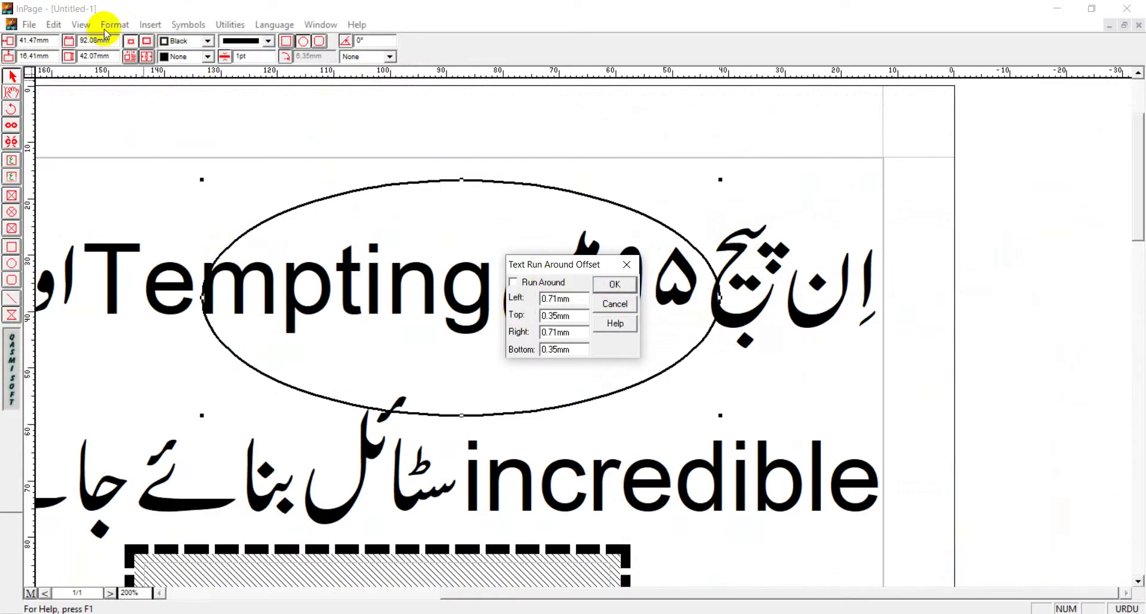
pyautogui.click(626, 264)
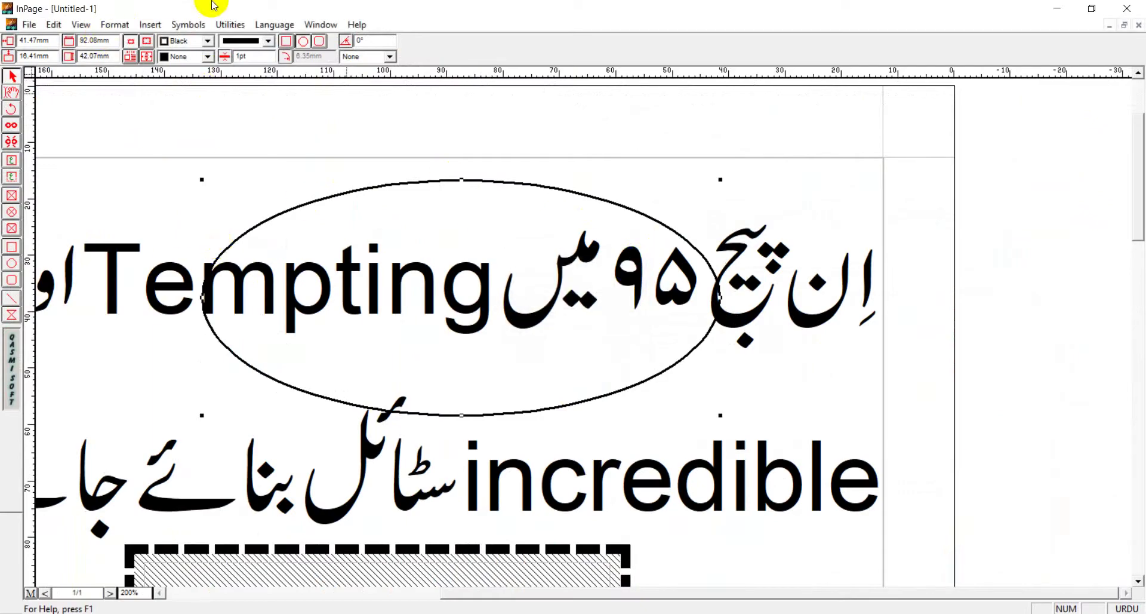
# - Enable text run-around for the ellipse with the default offsets
pyautogui.click(115, 24)
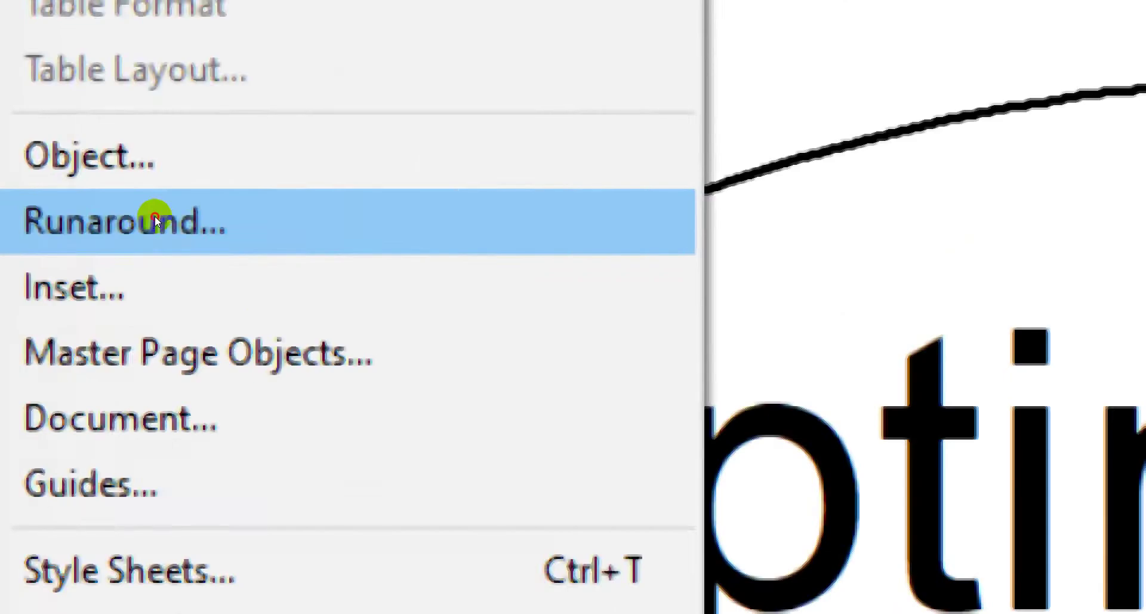
pyautogui.click(155, 216)
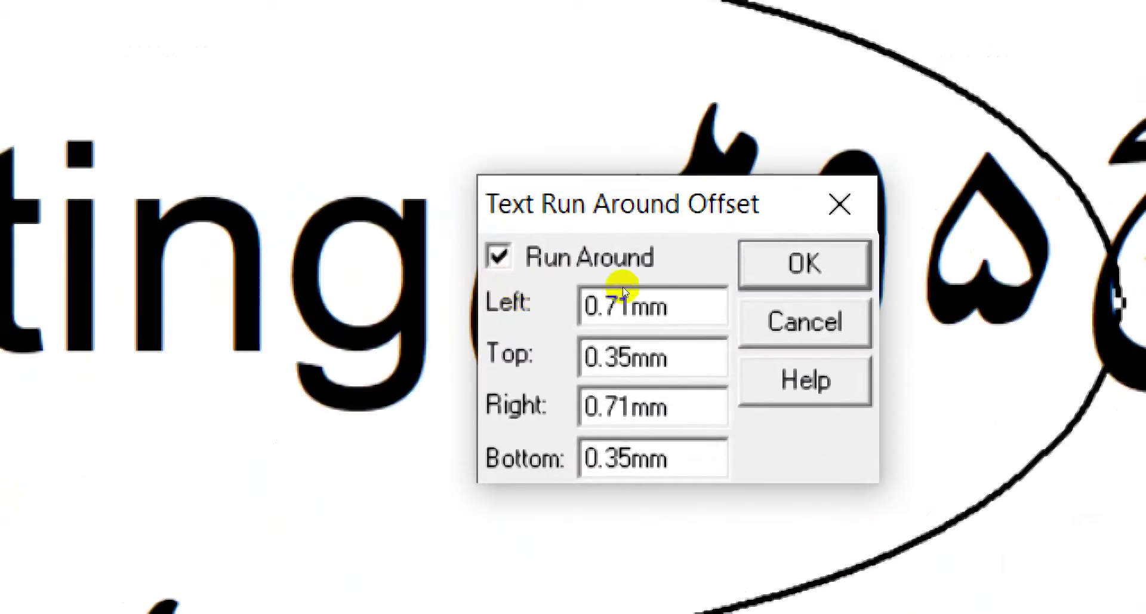
pyautogui.press('Return')
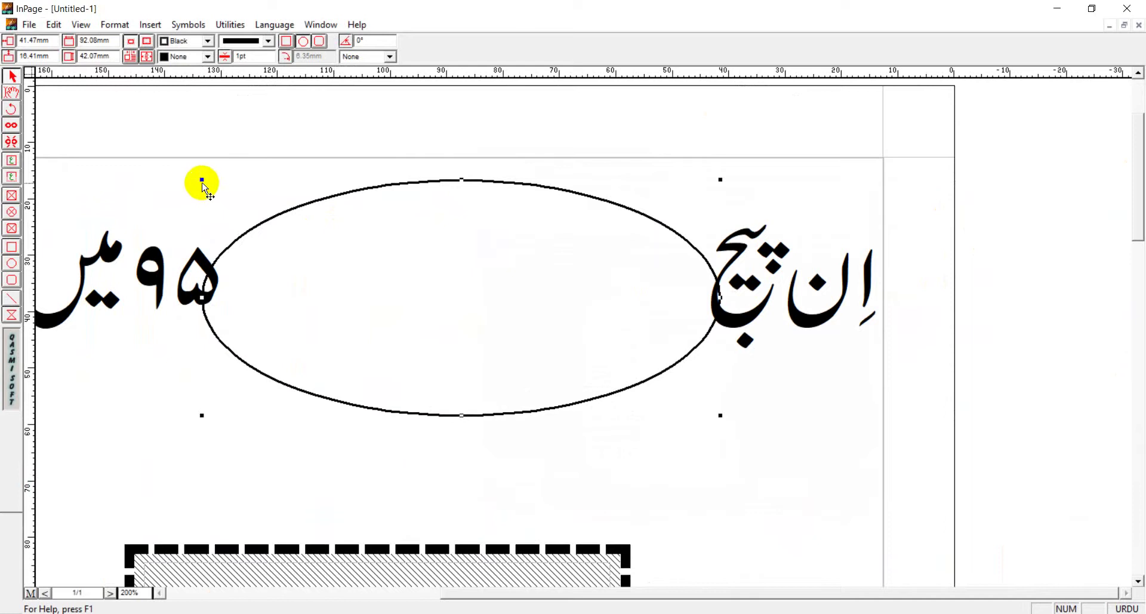
# - Resize the ellipse to about 80 mm wide and 39 mm high
pyautogui.moveTo(202, 178); pyautogui.dragTo(268, 195)
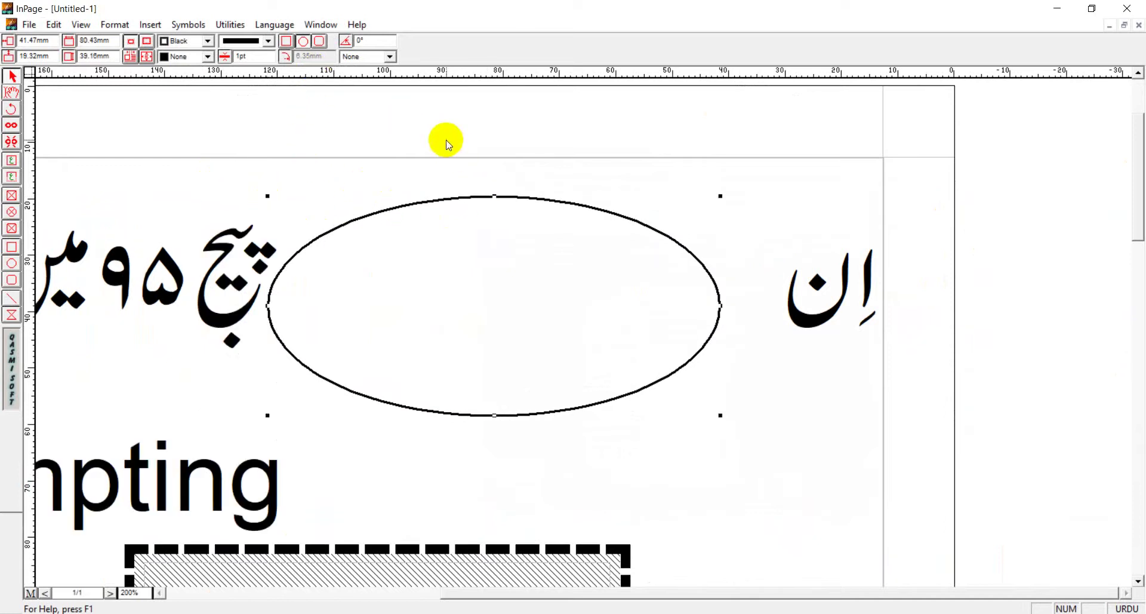
# - Try a vertical-line fill pattern on the ellipse and reset its fill pattern to None
pyautogui.click(390, 57)
pyautogui.click(376, 95)
pyautogui.click(394, 56)
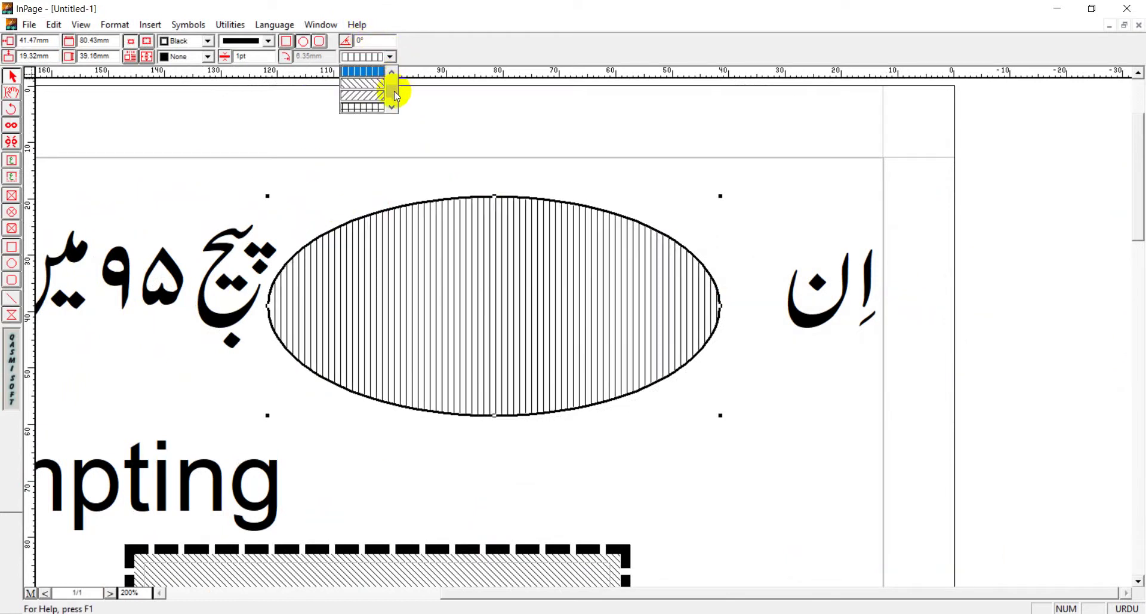
pyautogui.moveTo(394, 91); pyautogui.dragTo(393, 83)
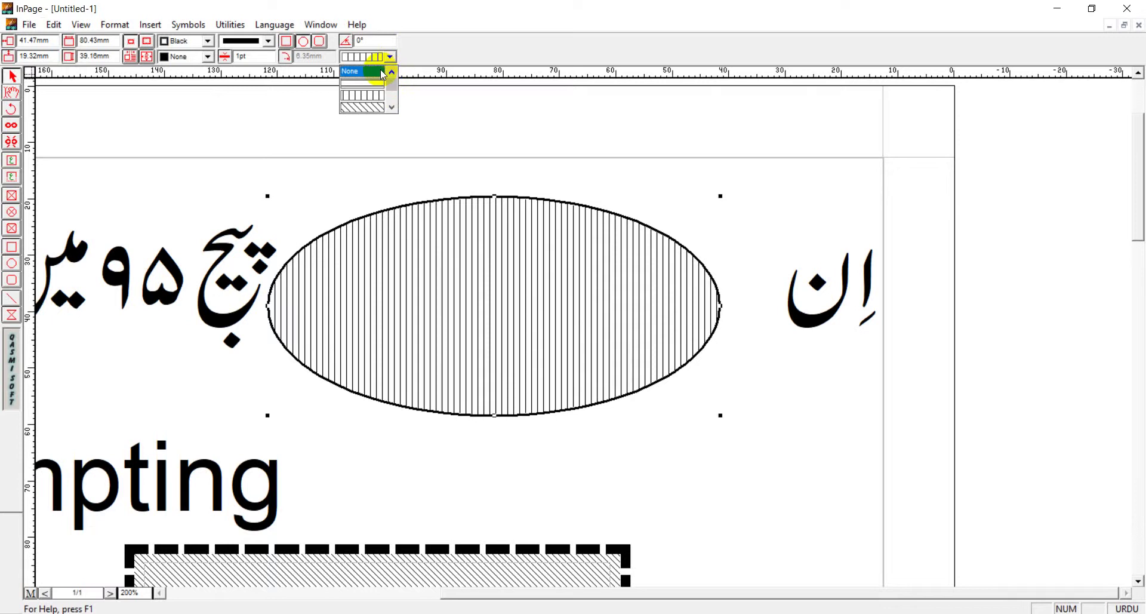
pyautogui.click(383, 72)
# - Try the separate-diamonds border pattern on the ellipse
pyautogui.click(269, 41)
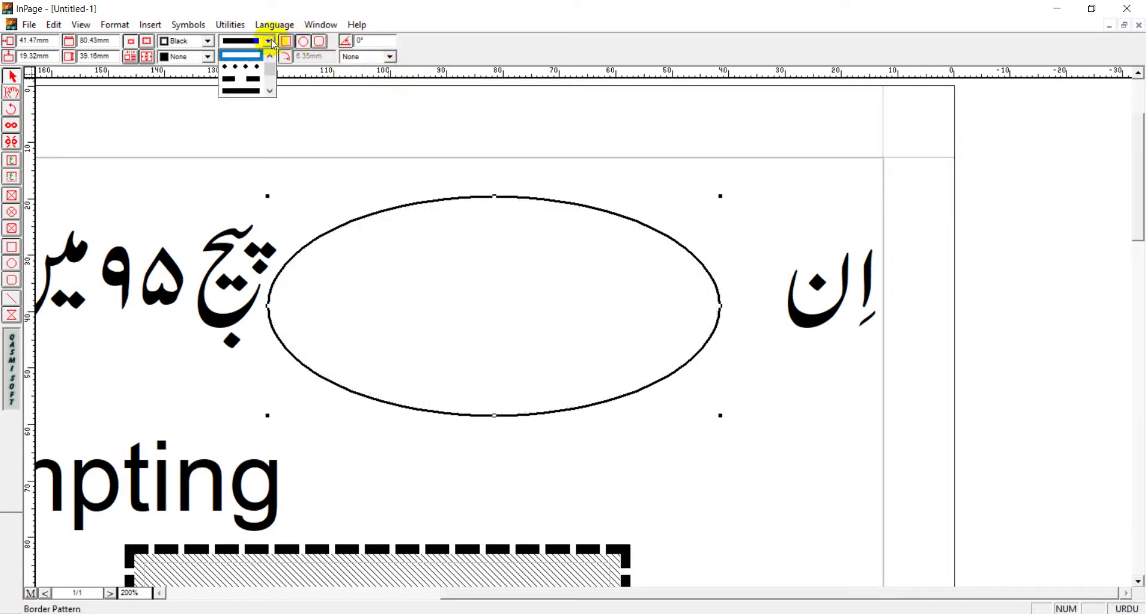
pyautogui.scroll(-3, 267, 74)
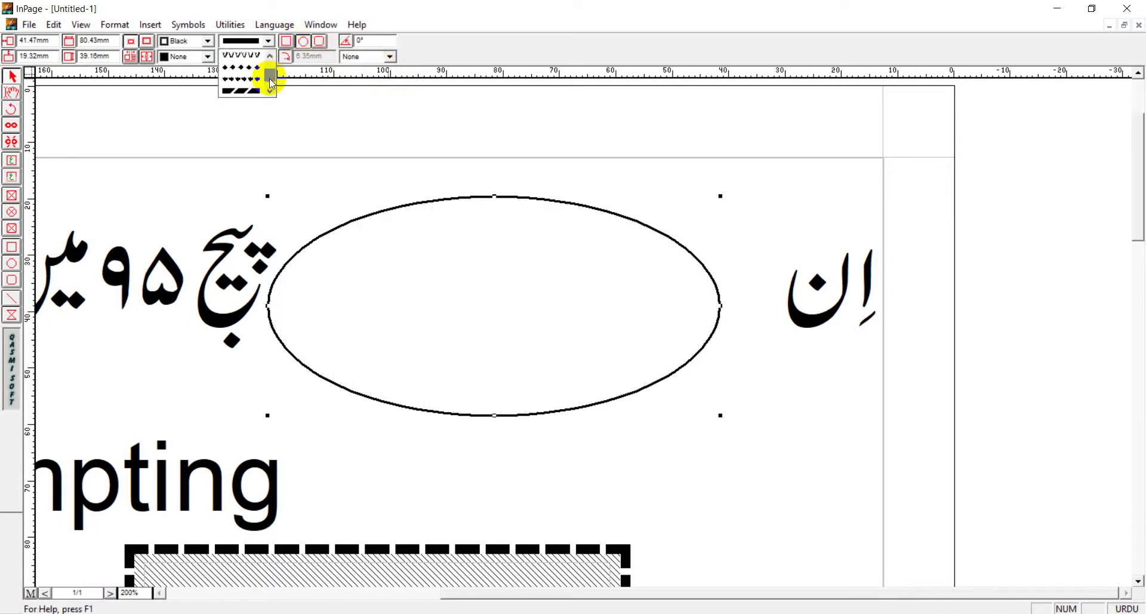
pyautogui.click(253, 67)
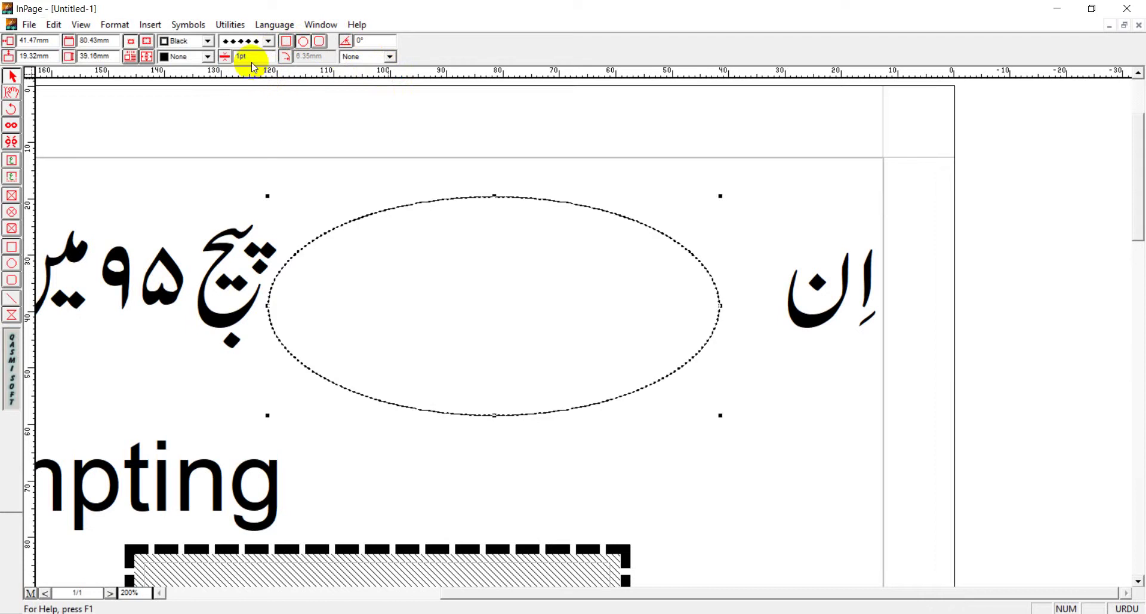
# - Give the ellipse the linked diamond-and-dot border pattern with a thickness of 4 pt
pyautogui.click(271, 43)
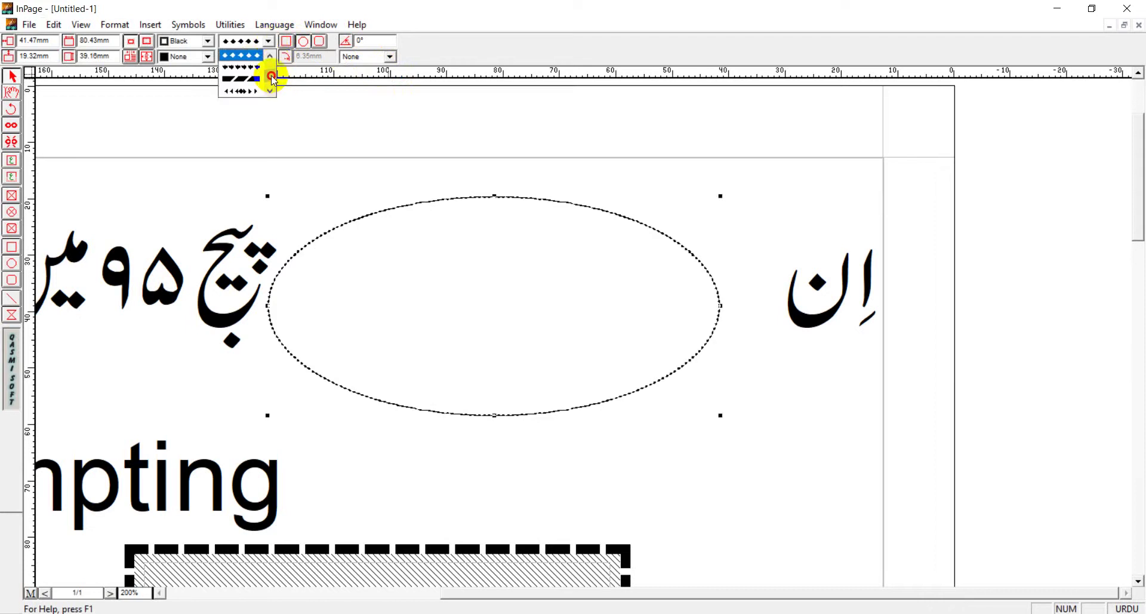
pyautogui.moveTo(272, 84); pyautogui.dragTo(272, 67)
pyautogui.scroll(-2, 271, 69)
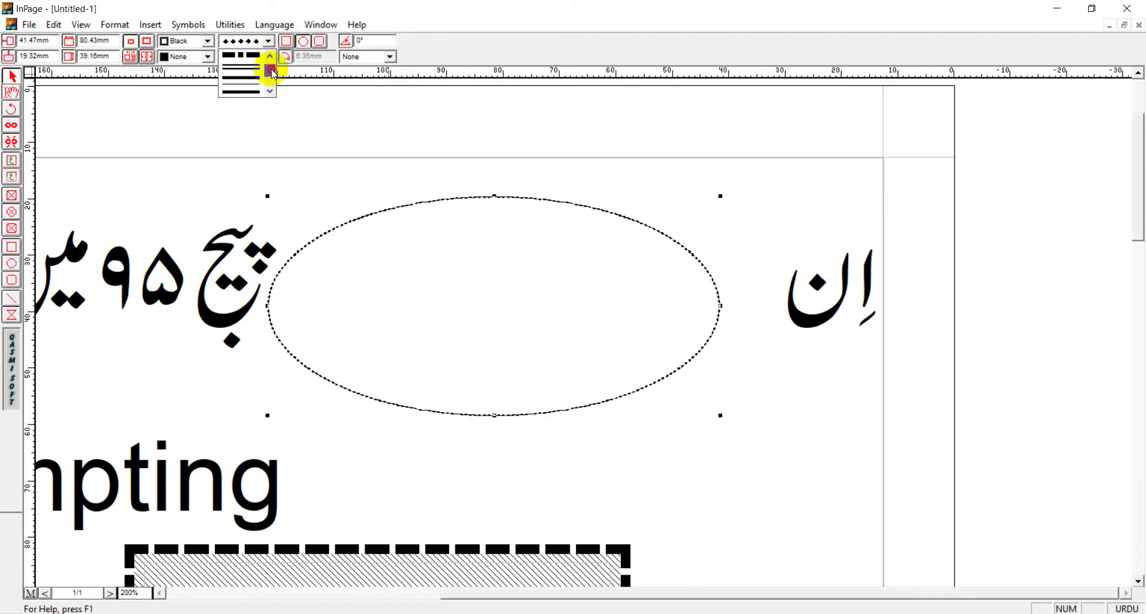
pyautogui.scroll(-4, 272, 73)
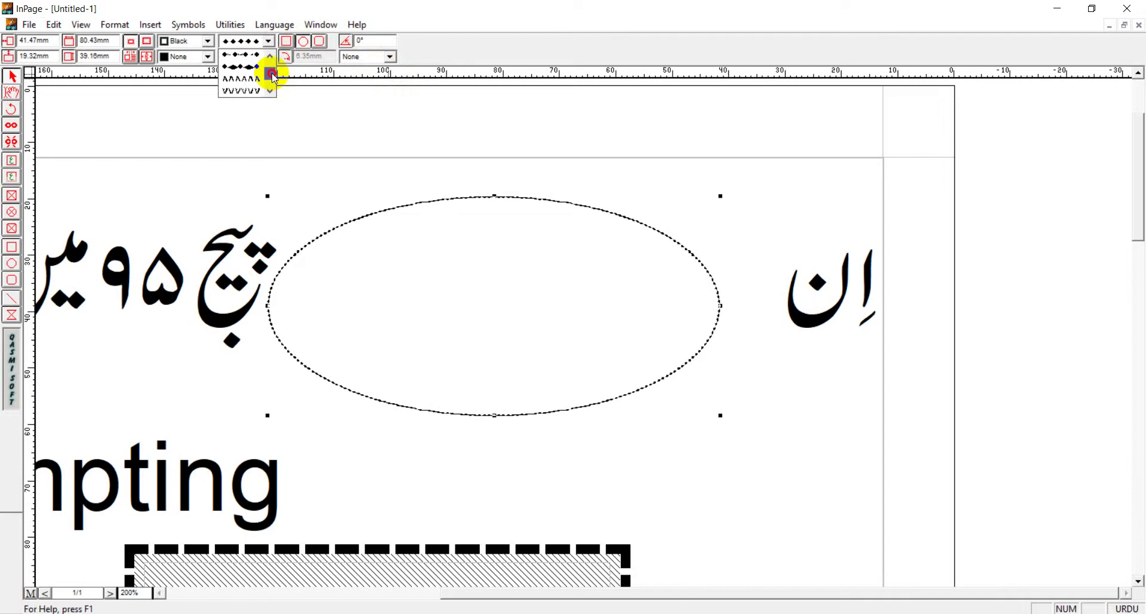
pyautogui.click(245, 66)
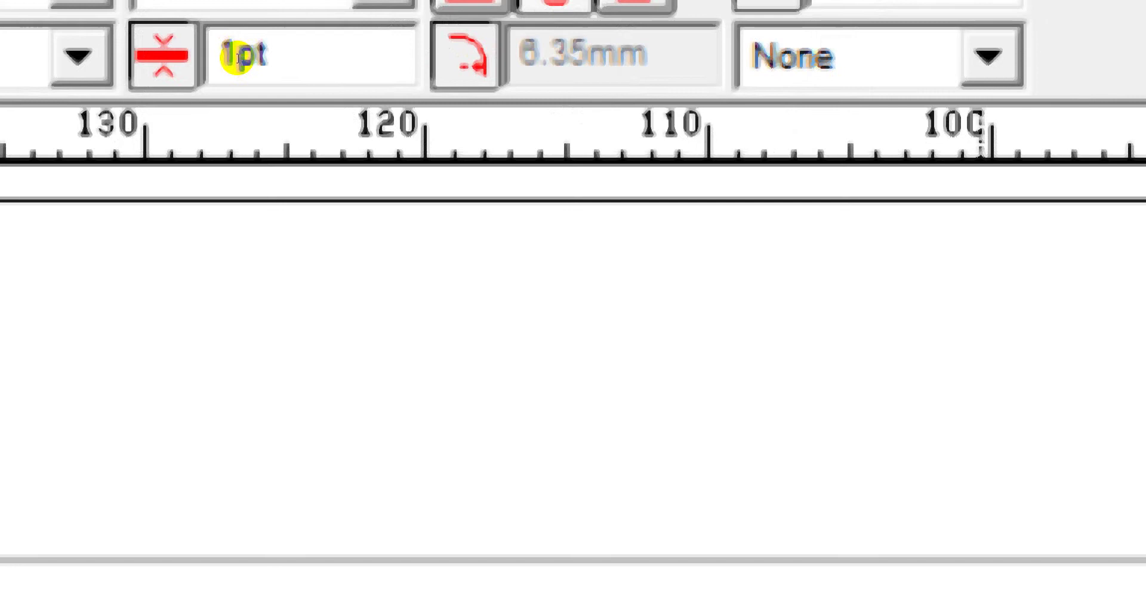
pyautogui.moveTo(230, 55); pyautogui.dragTo(241, 55)
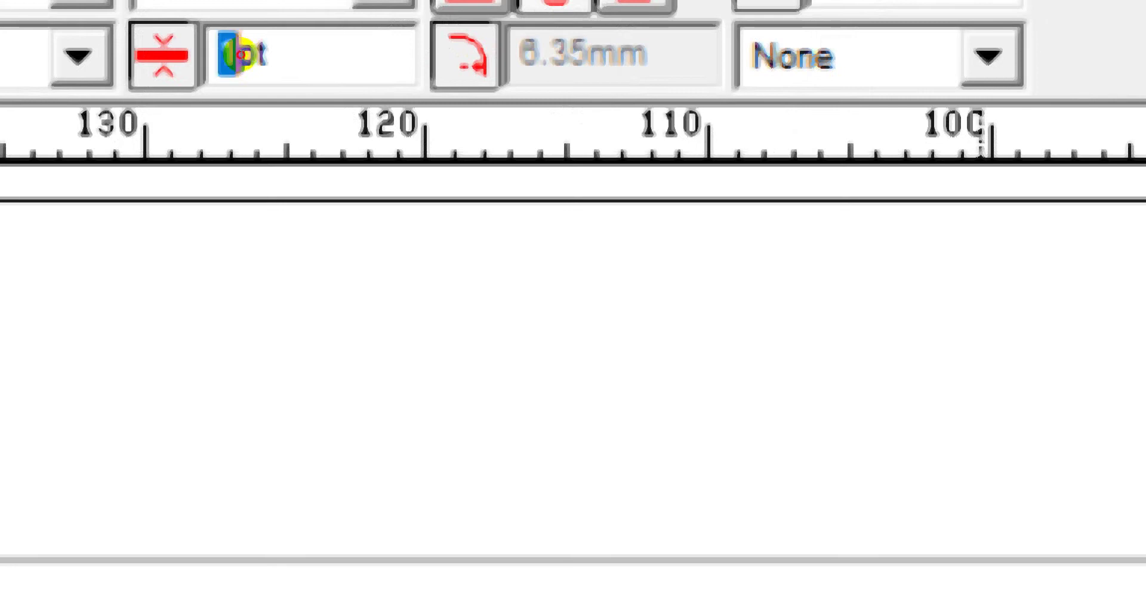
pyautogui.write('4')
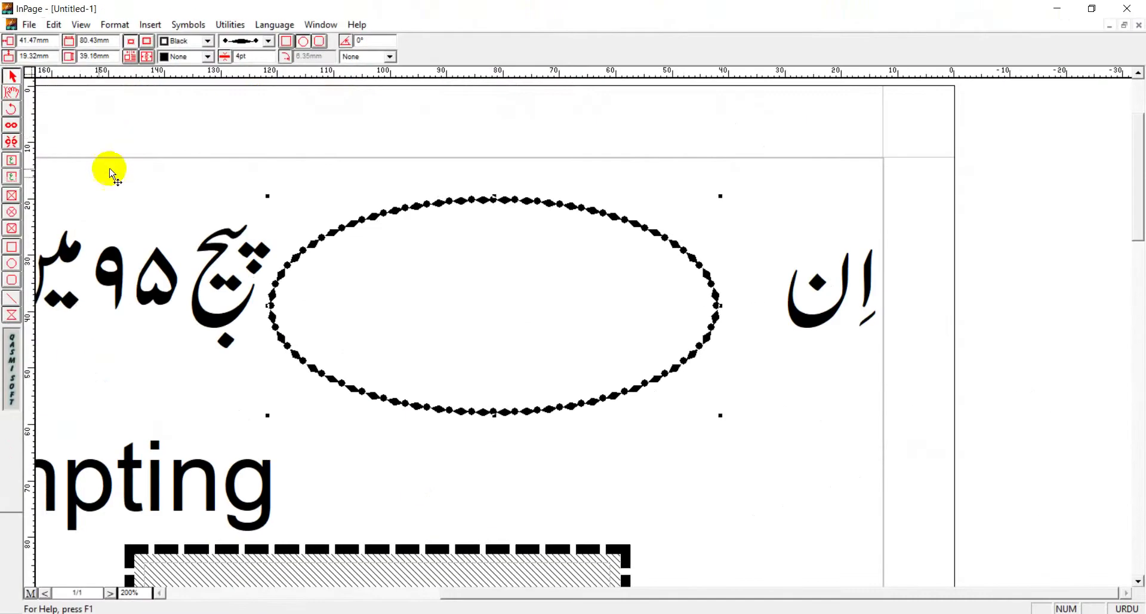
# - Draw a text box about 56 mm wide inside the ellipse and enter "بِسم اللہ الرحمٰن الرحیم" in it
pyautogui.click(13, 161)
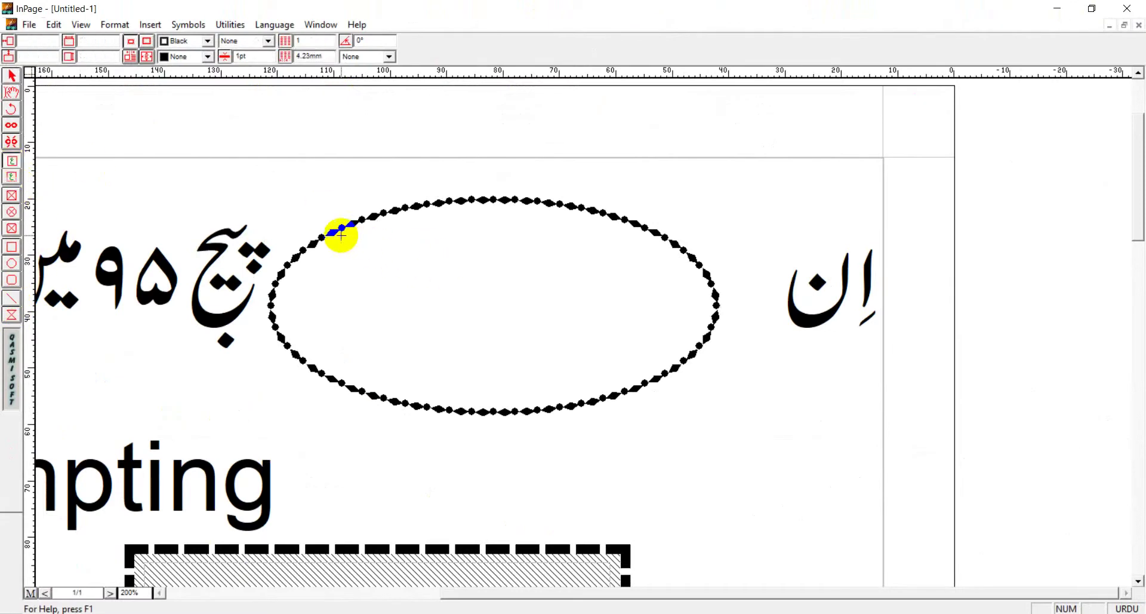
pyautogui.moveTo(341, 236); pyautogui.dragTo(659, 363)
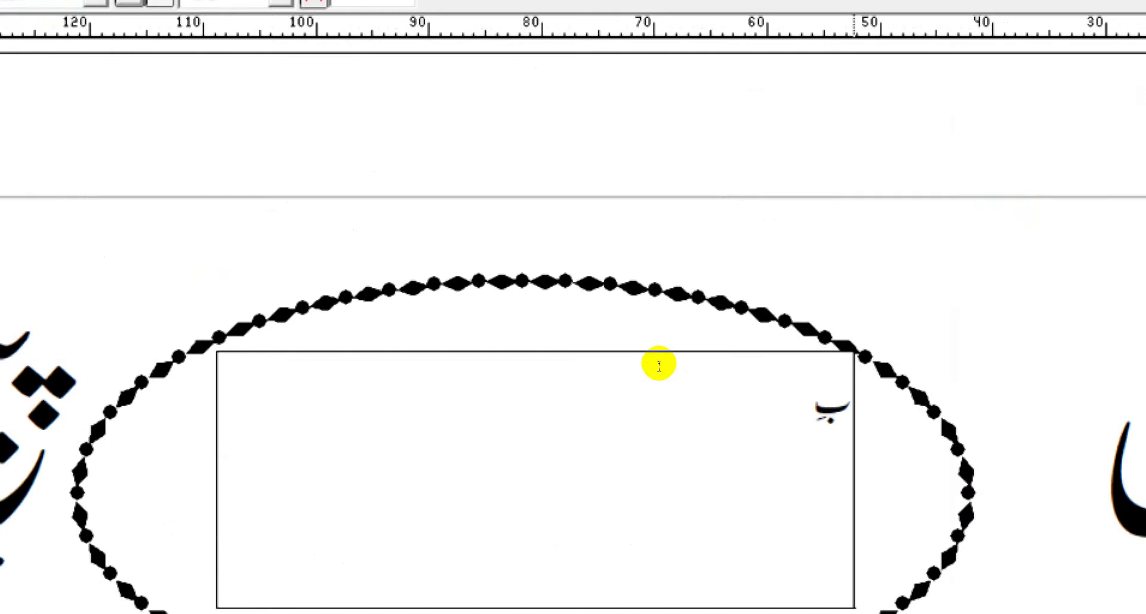
pyautogui.write('س')
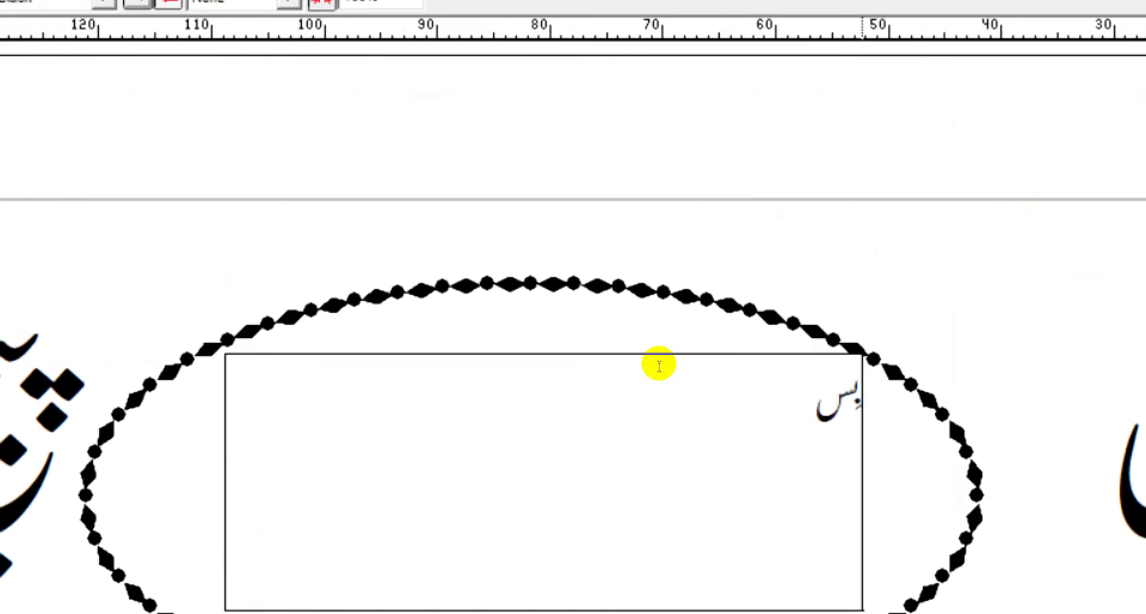
pyautogui.write('م ال')
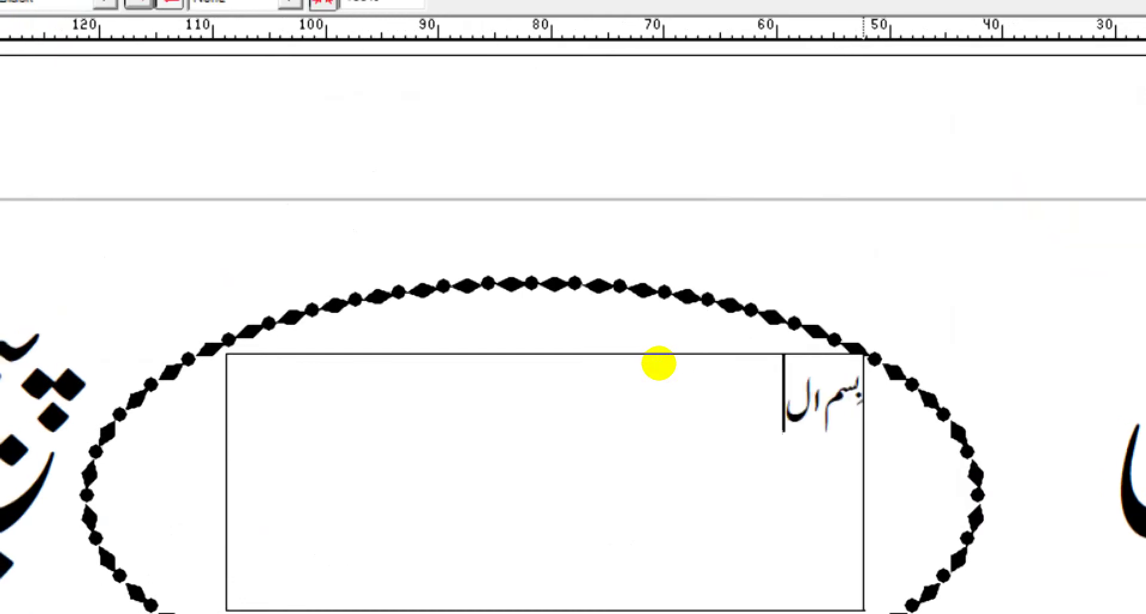
pyautogui.write('له ا')
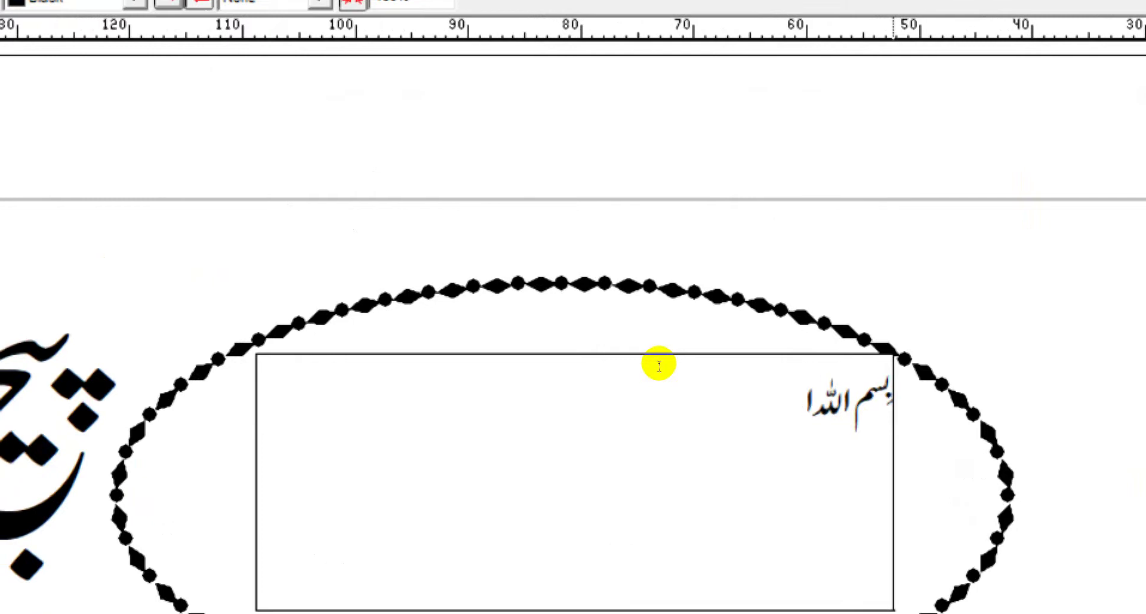
pyautogui.write('ل')
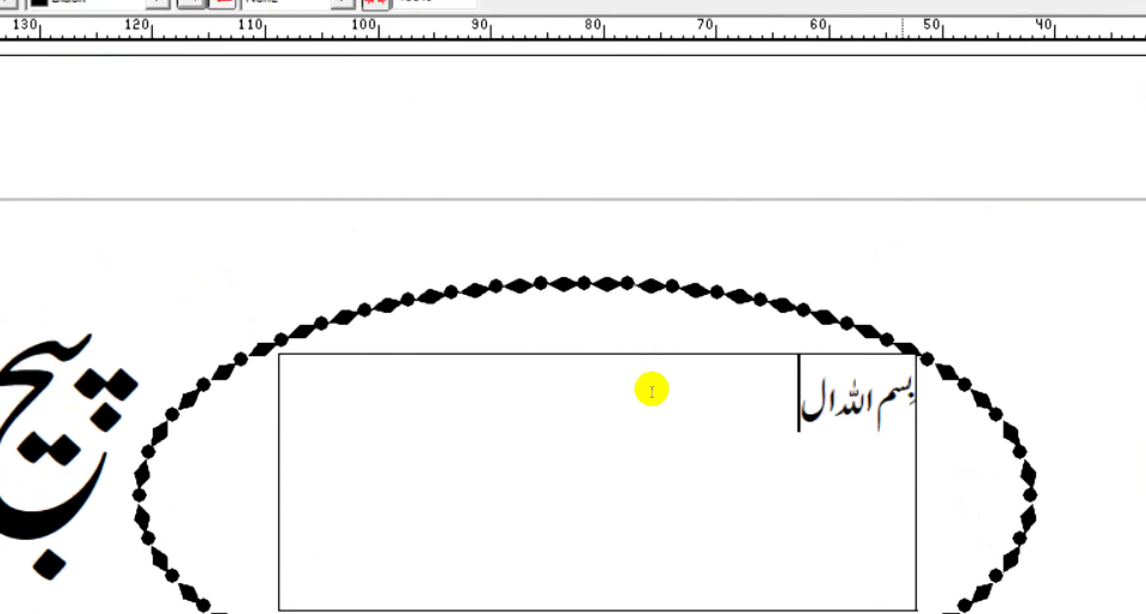
pyautogui.write('رّ')
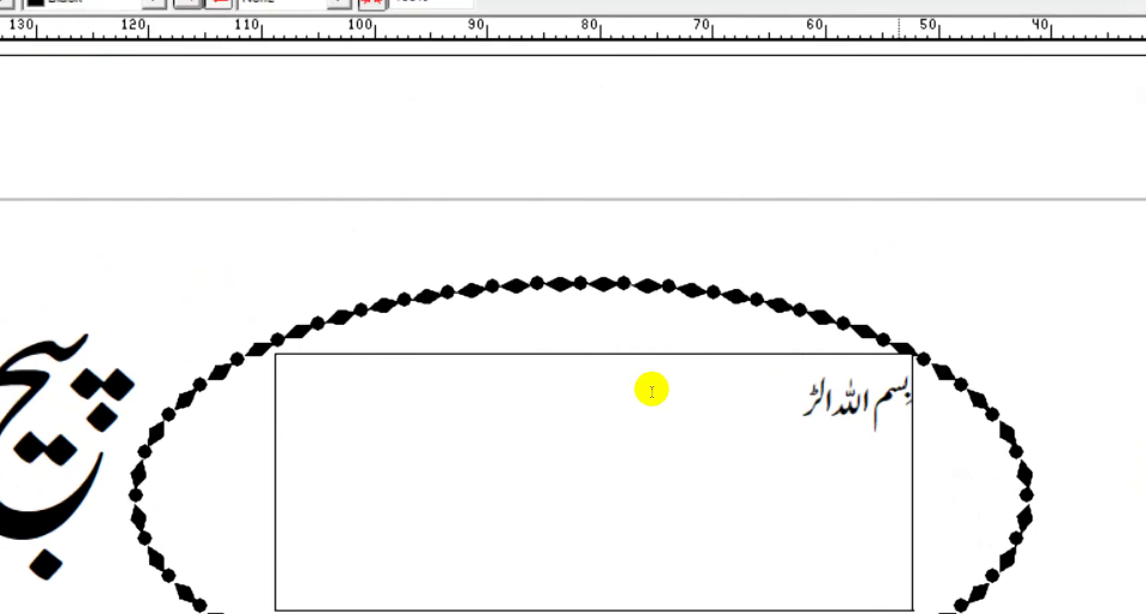
pyautogui.press('BackSpace')
pyautogui.write('رح')
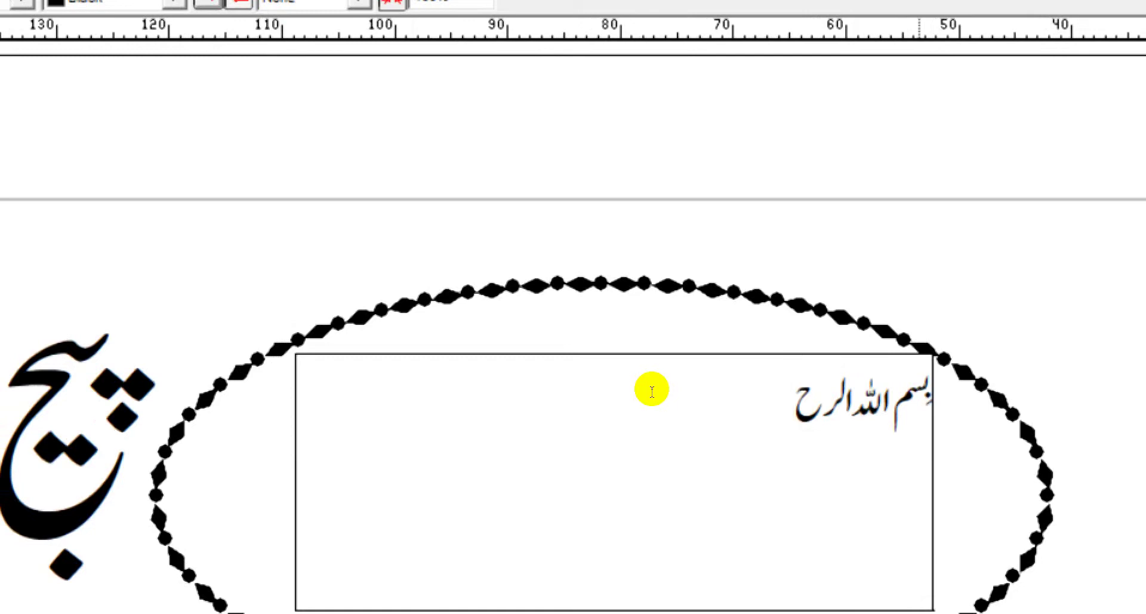
pyautogui.write('ُ')
pyautogui.press('BackSpace')
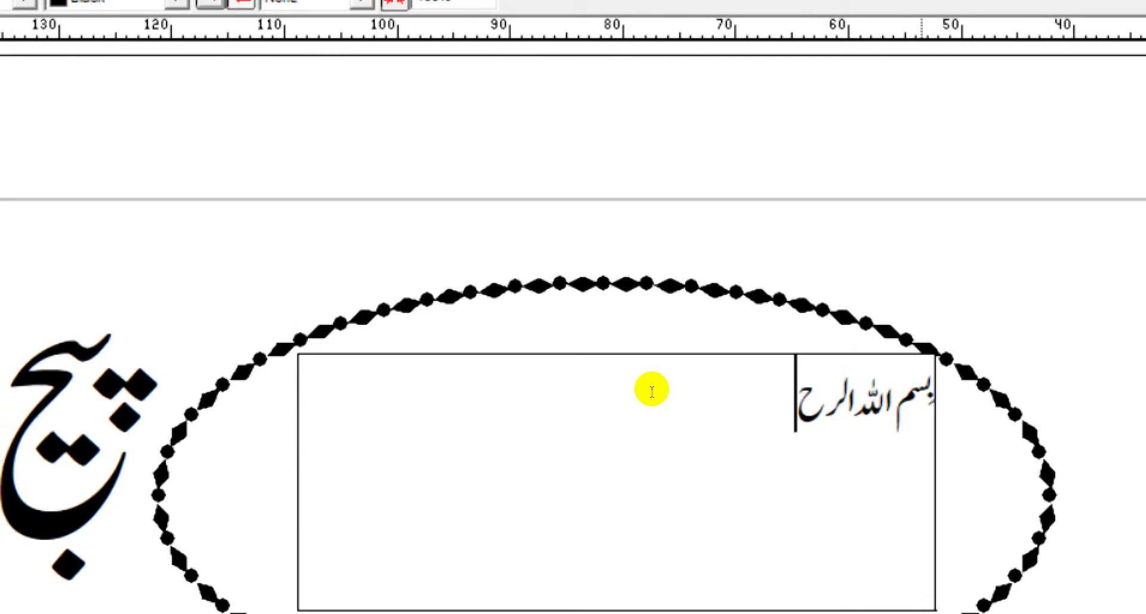
pyautogui.write('م')
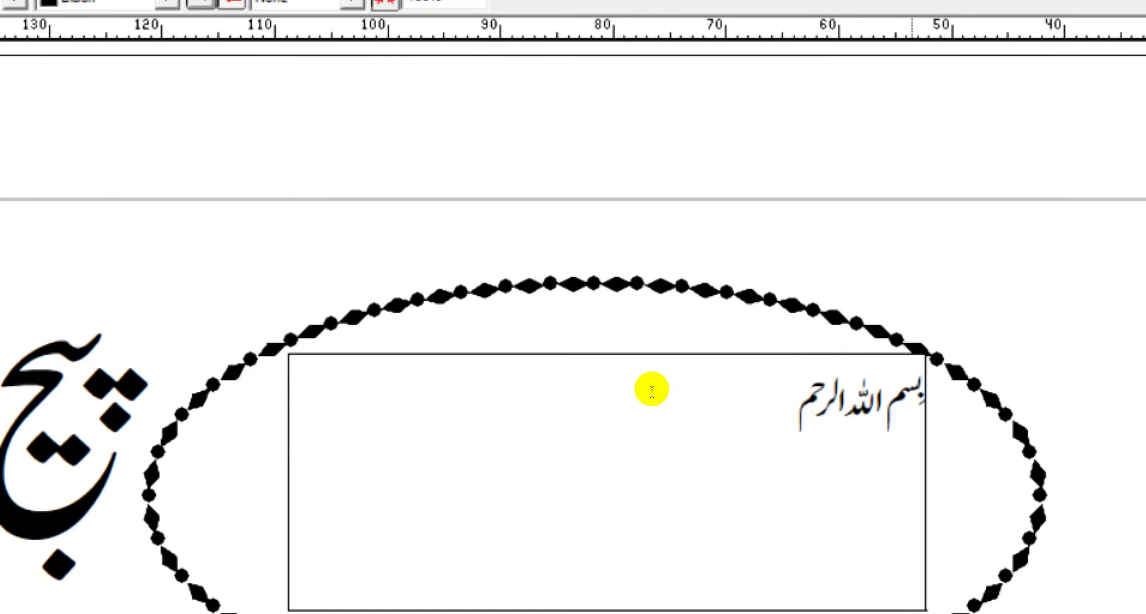
pyautogui.write('ٰن')
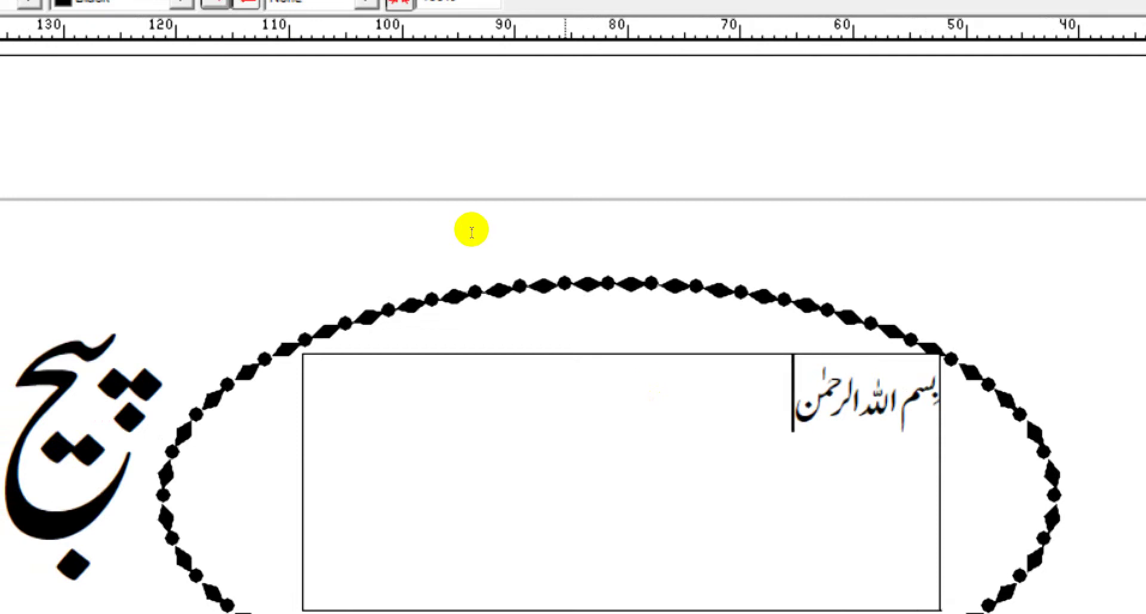
pyautogui.write('ا')
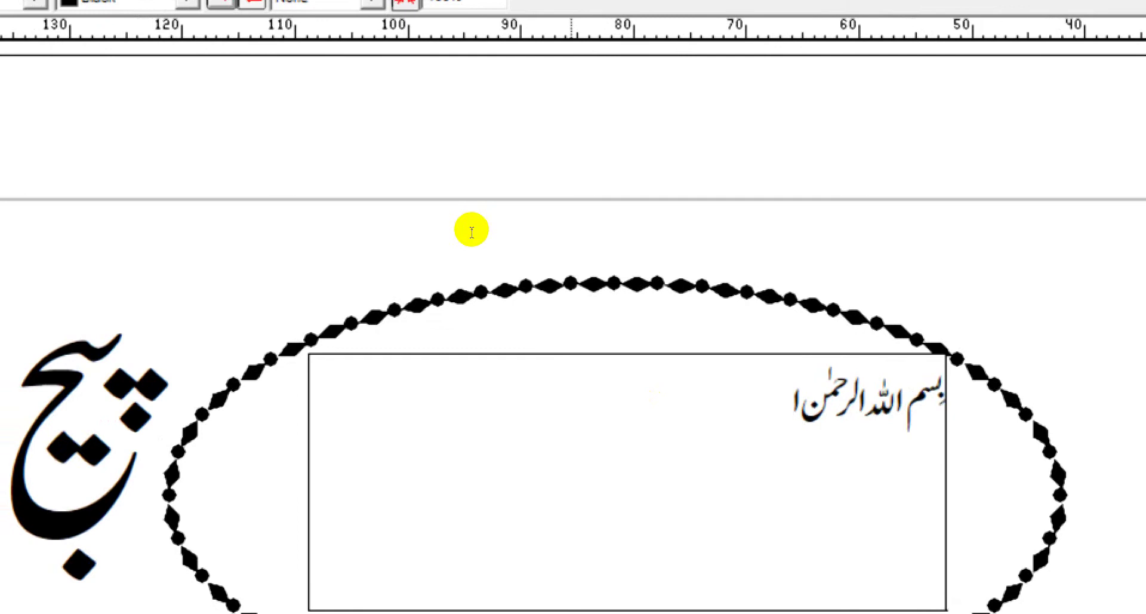
pyautogui.write('لر')
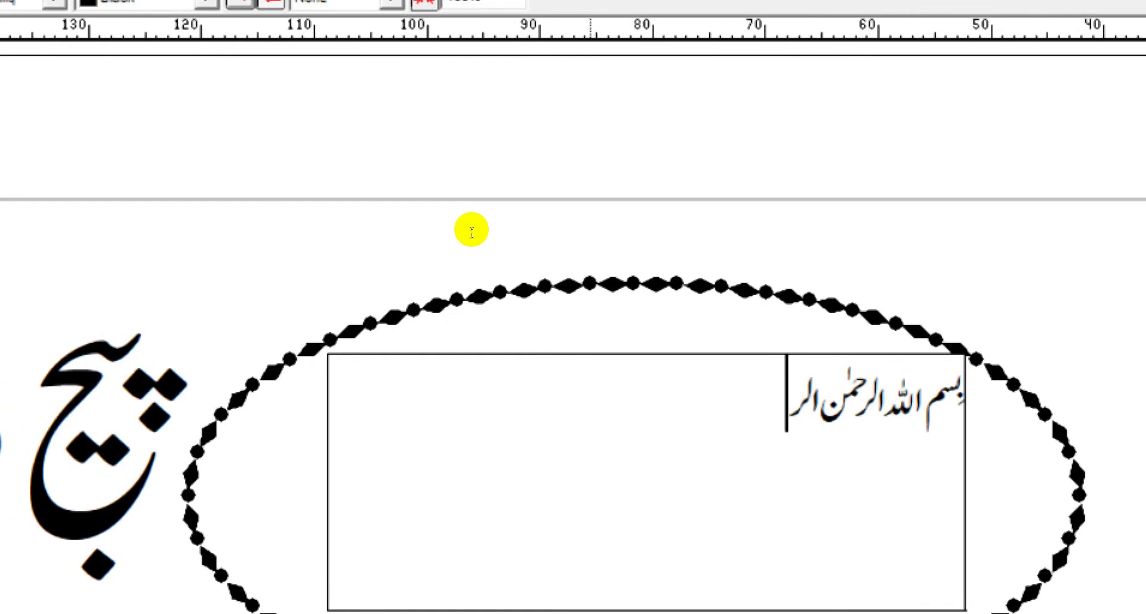
pyautogui.write('حیم')
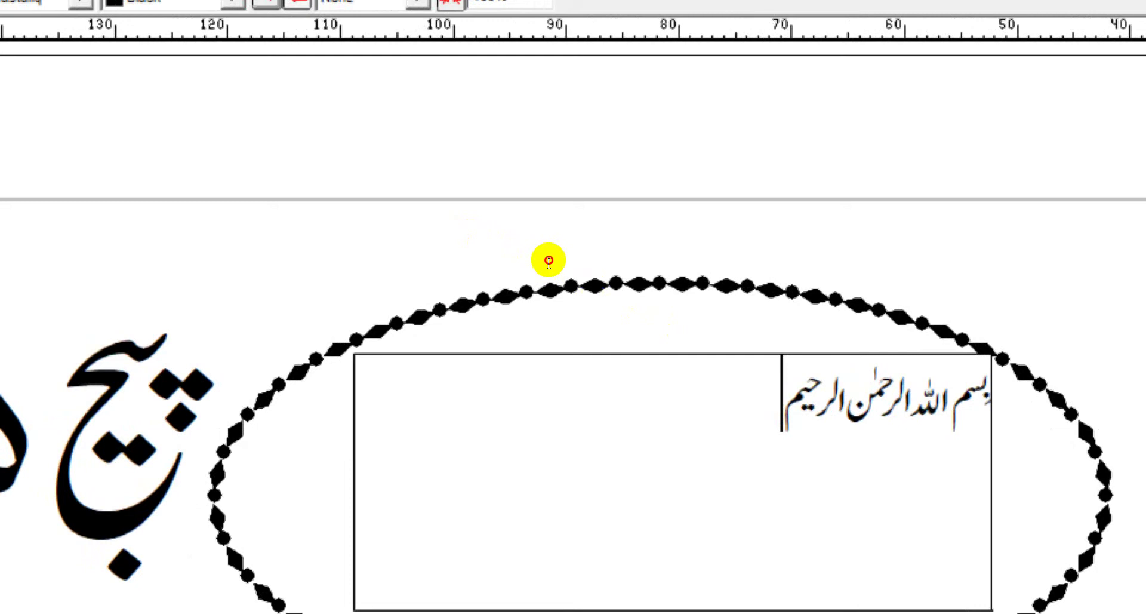
# - Centre-align the text inside the ellipse and set its size to 30 pt
pyautogui.hotkey('ctrl', 'a')
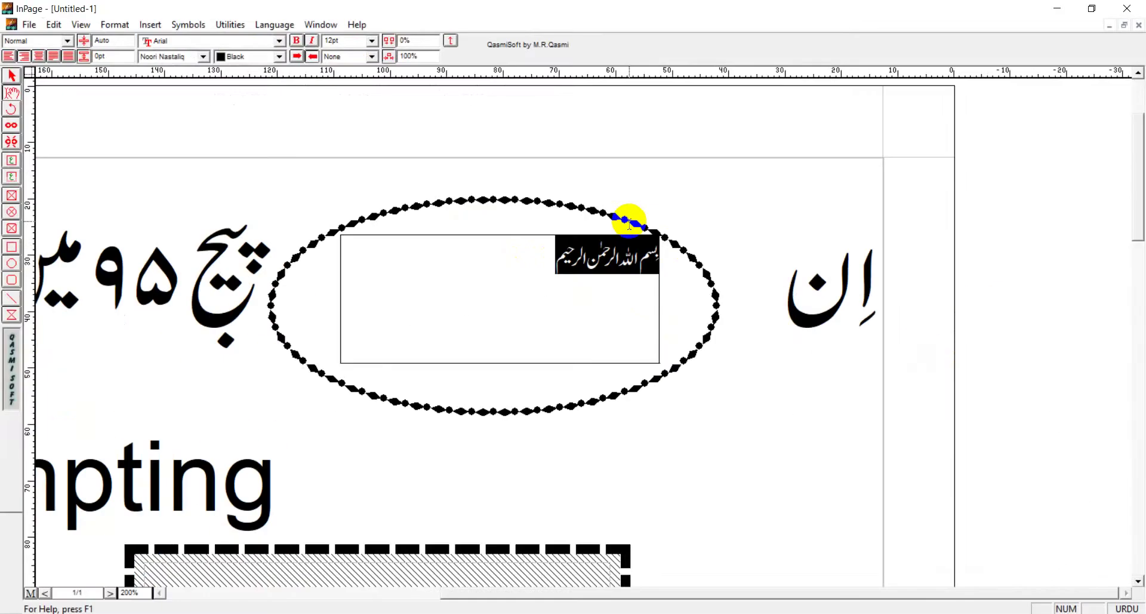
pyautogui.click(40, 55)
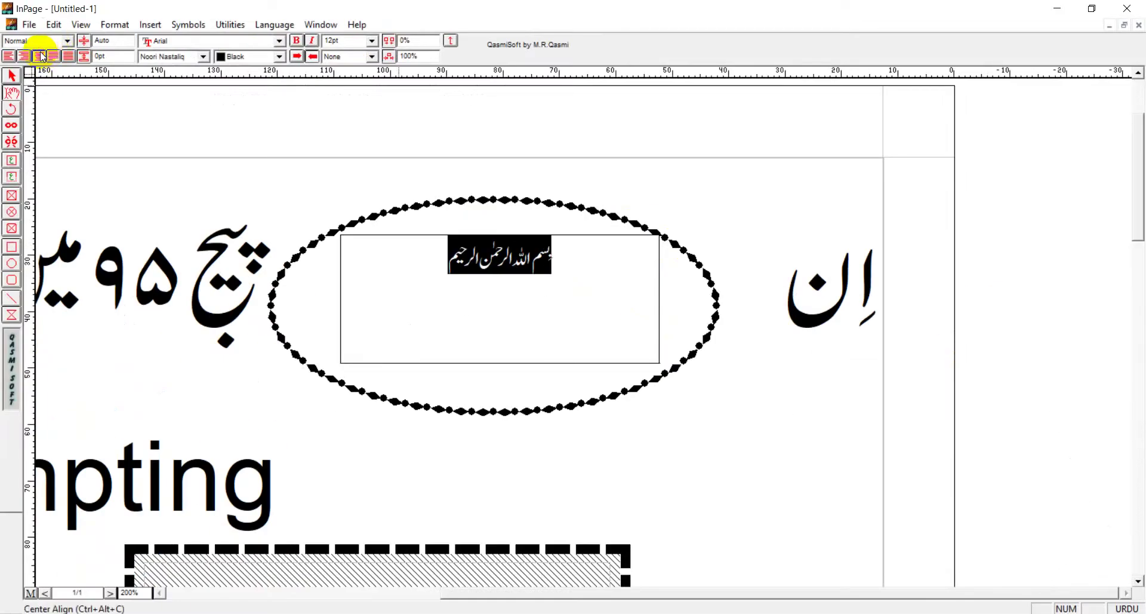
pyautogui.click(372, 40)
pyautogui.click(345, 98)
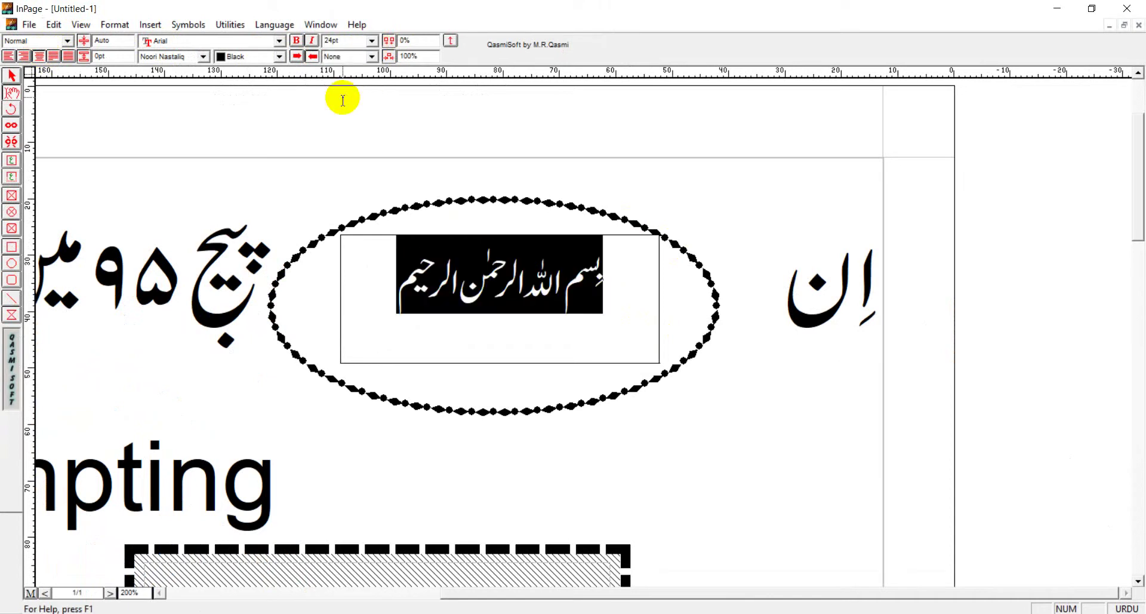
pyautogui.click(372, 40)
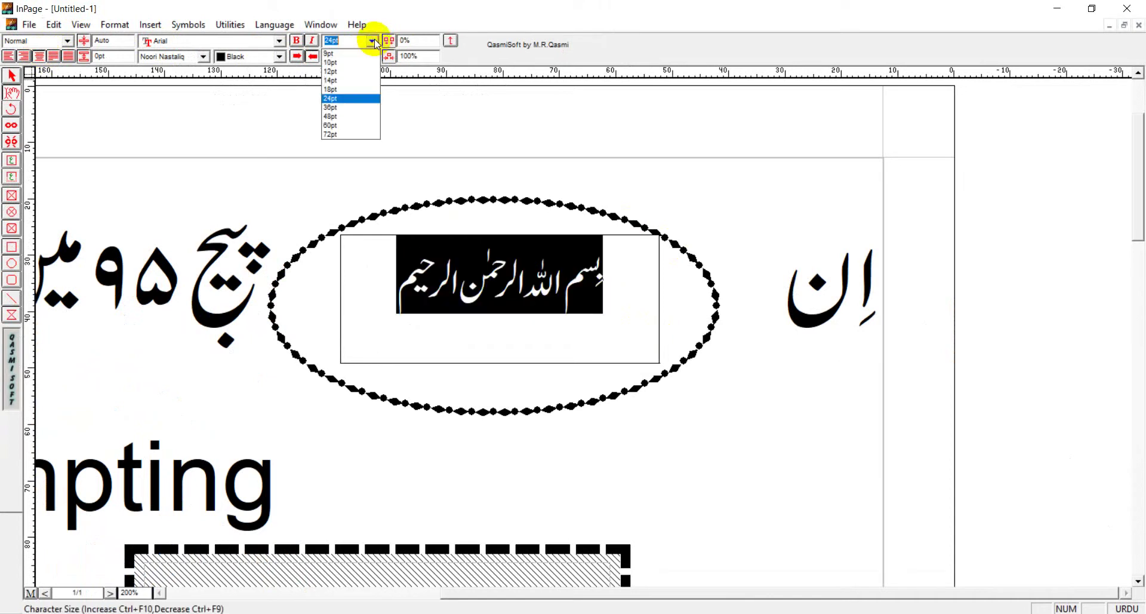
pyautogui.click(332, 37)
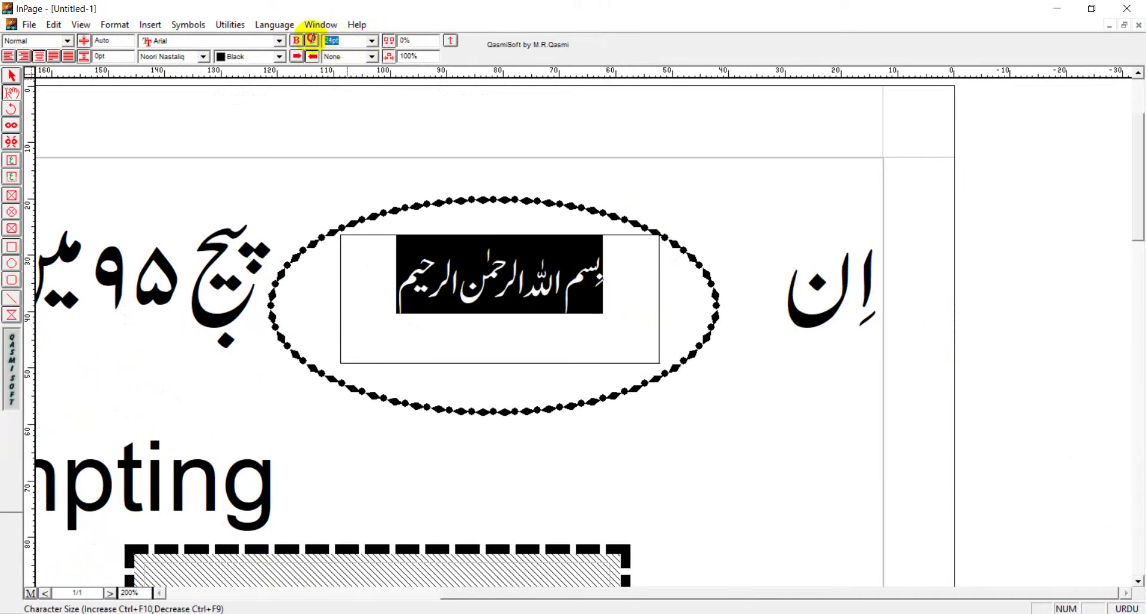
pyautogui.write('30')
pyautogui.press('Return')
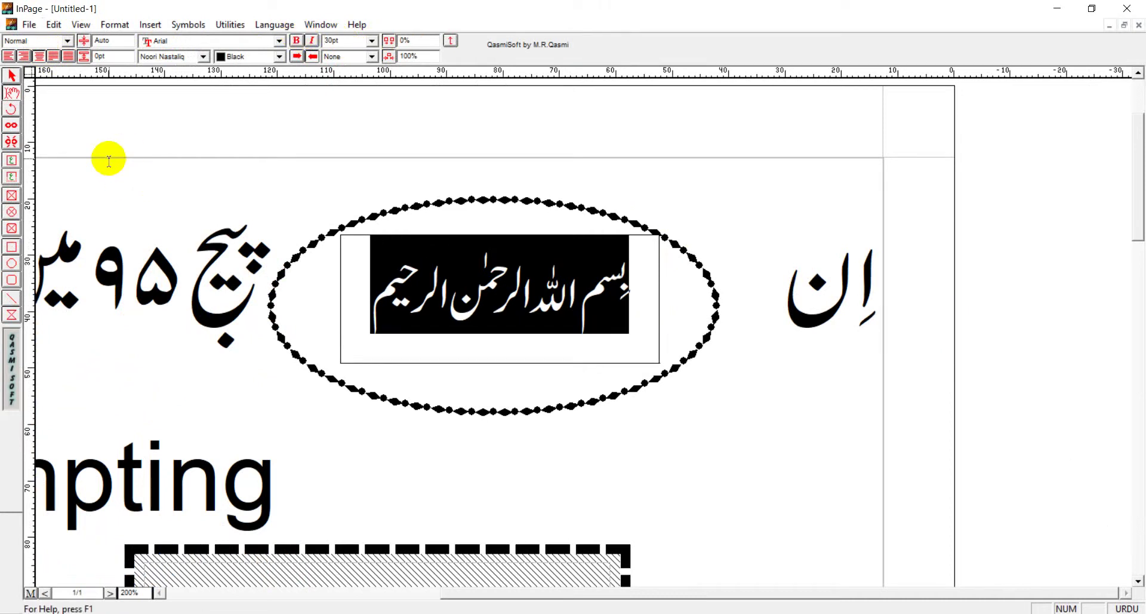
# - Display the page at actual size to examine the ellipse and the text wrapped around it
pyautogui.moveTo(263, 238); pyautogui.dragTo(258, 240)
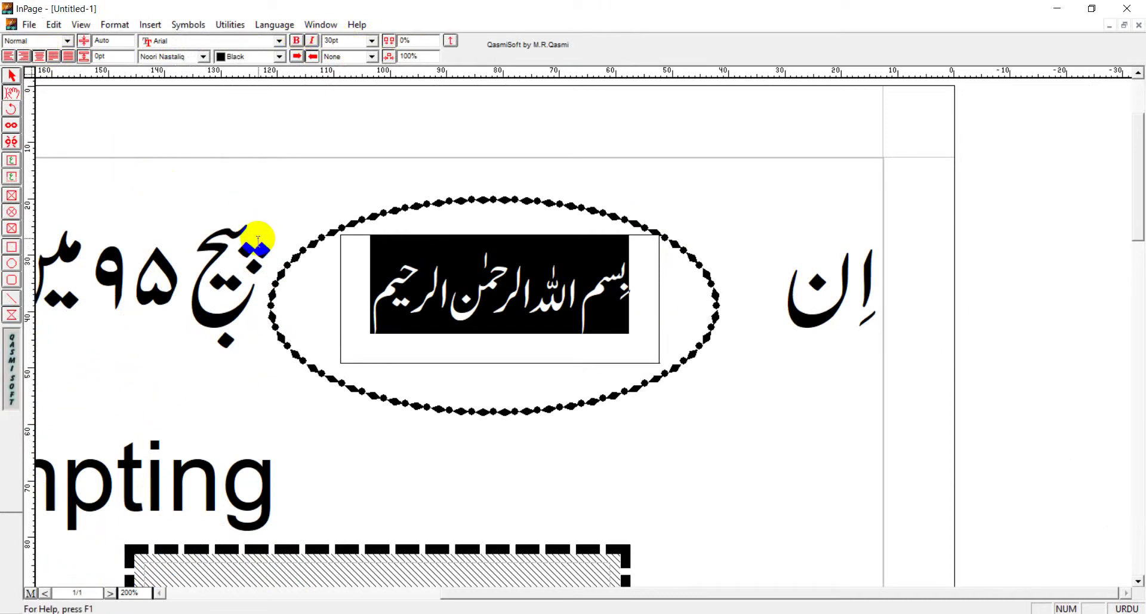
pyautogui.click(81, 25)
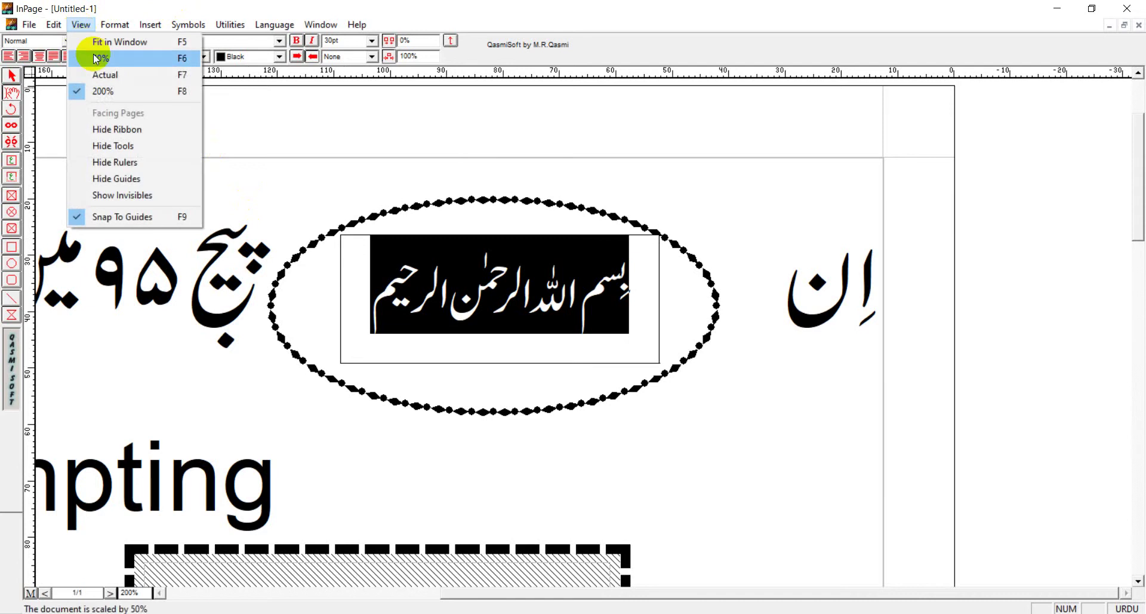
pyautogui.click(102, 74)
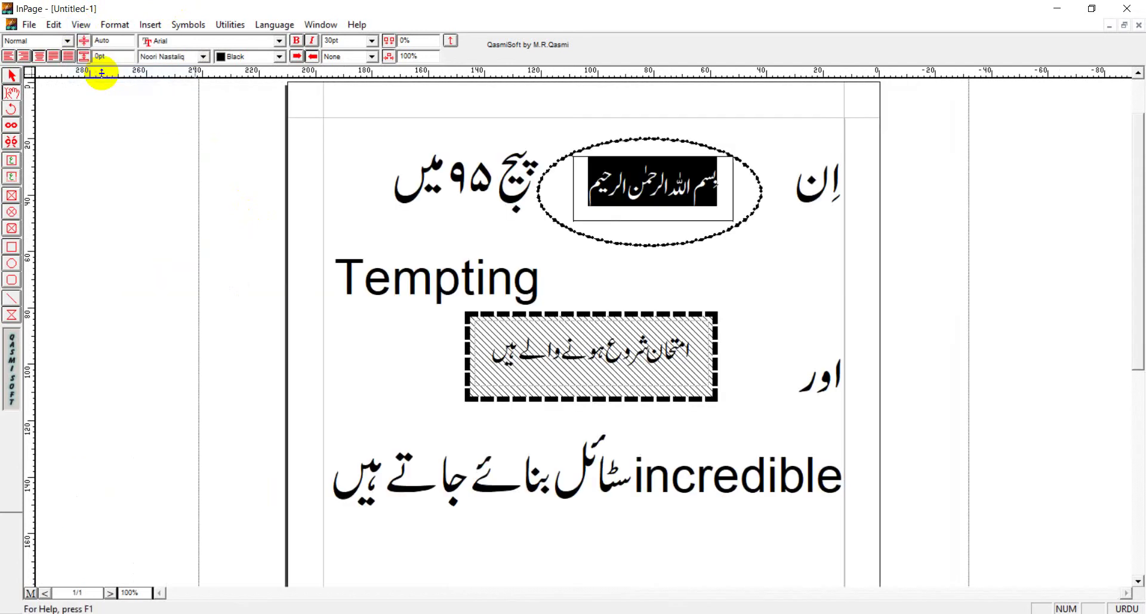